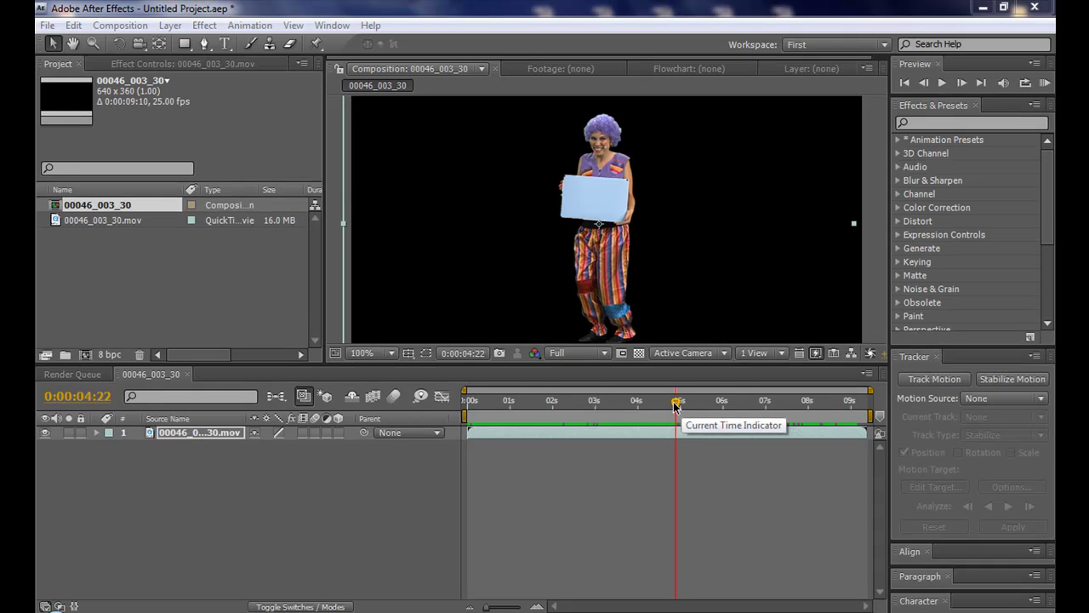
Step: Scrub the clown footage forward and back to preview a few frames
{"action": "mouse_move", "coordinate": [675, 405]}
{"action": "left_mouse_down"}
{"action": "mouse_move", "coordinate": [638, 401]}
{"action": "mouse_move", "coordinate": [679, 403]}
{"action": "left_mouse_up"}
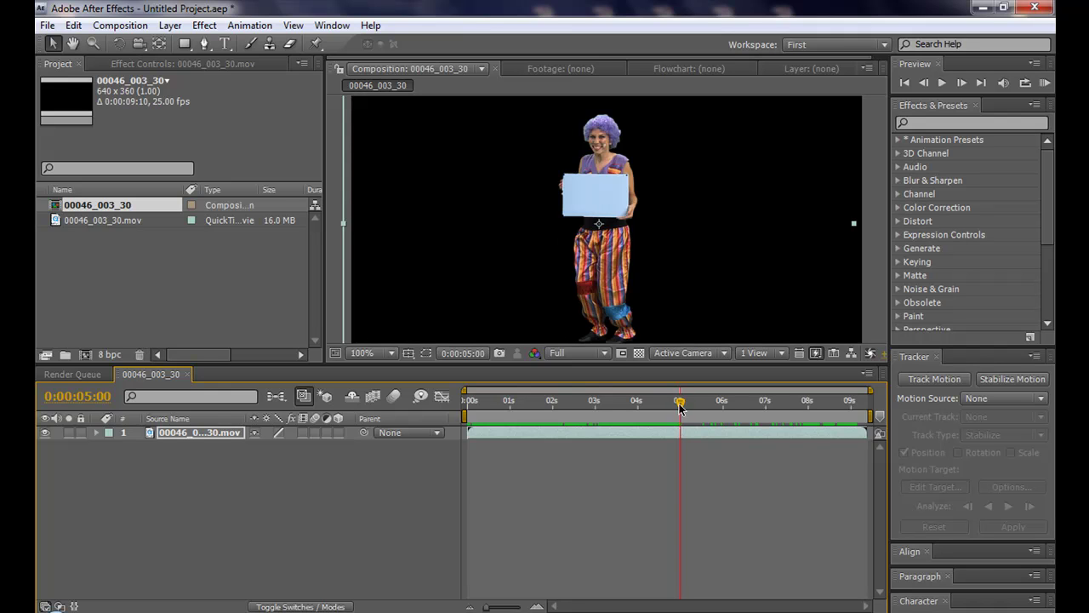
{"action": "left_click_drag", "start_coordinate": [680, 402], "coordinate": [639, 409]}
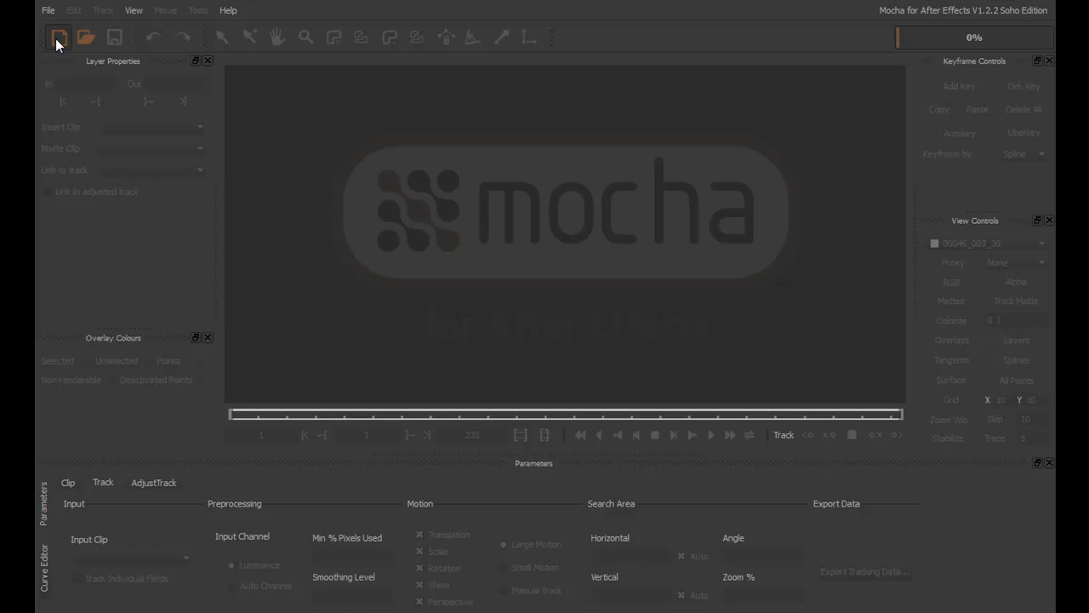
Step: Start a new Mocha project from clip 00046_003_30.mov, overwriting the existing project file
{"action": "left_click", "coordinate": [57, 38]}
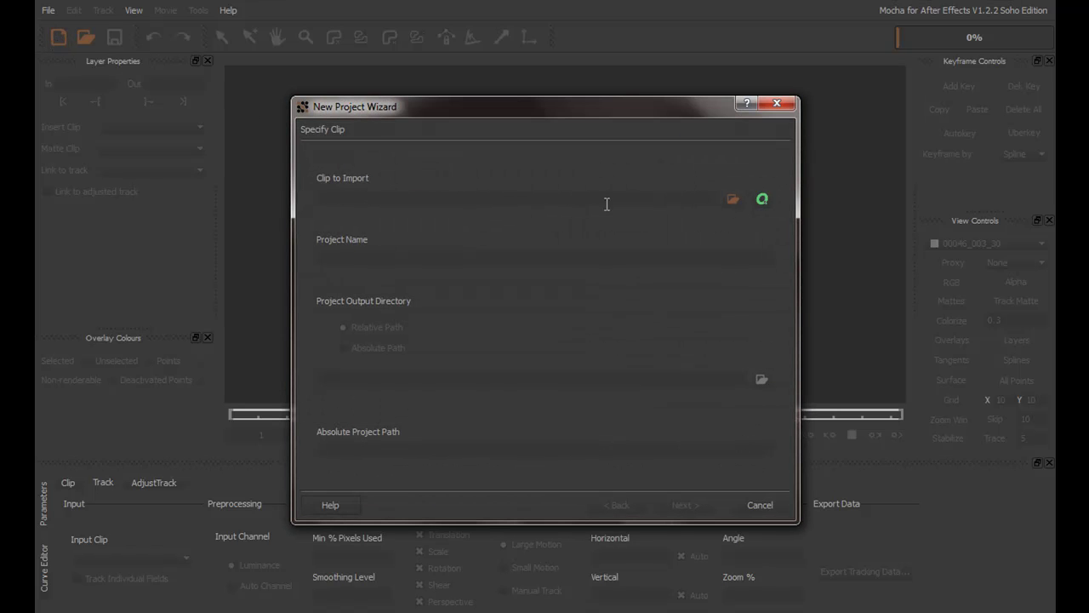
{"action": "left_click", "coordinate": [732, 199]}
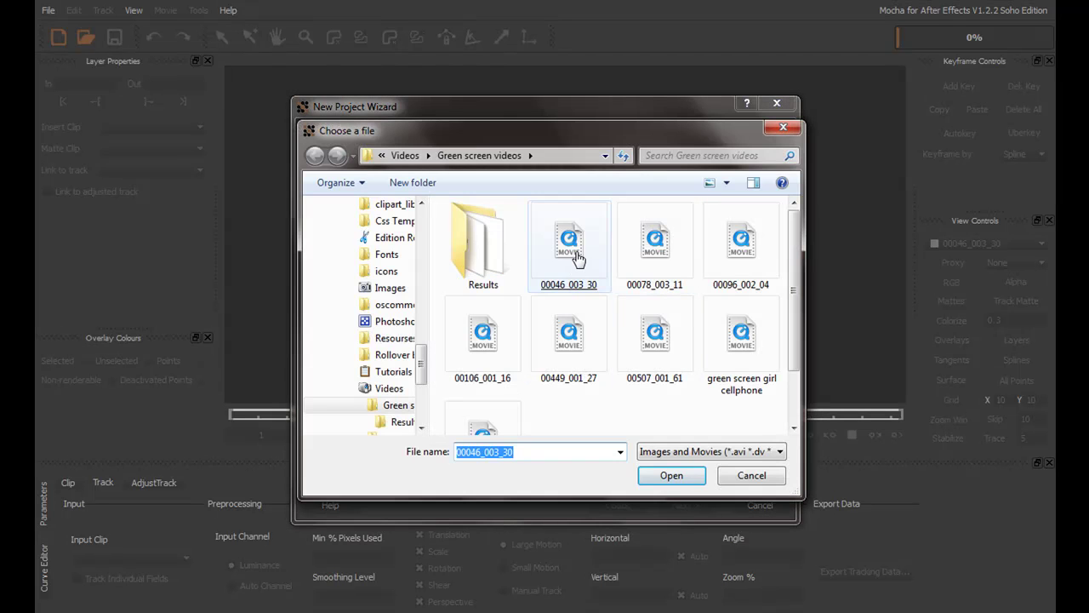
{"action": "double_click", "coordinate": [578, 260]}
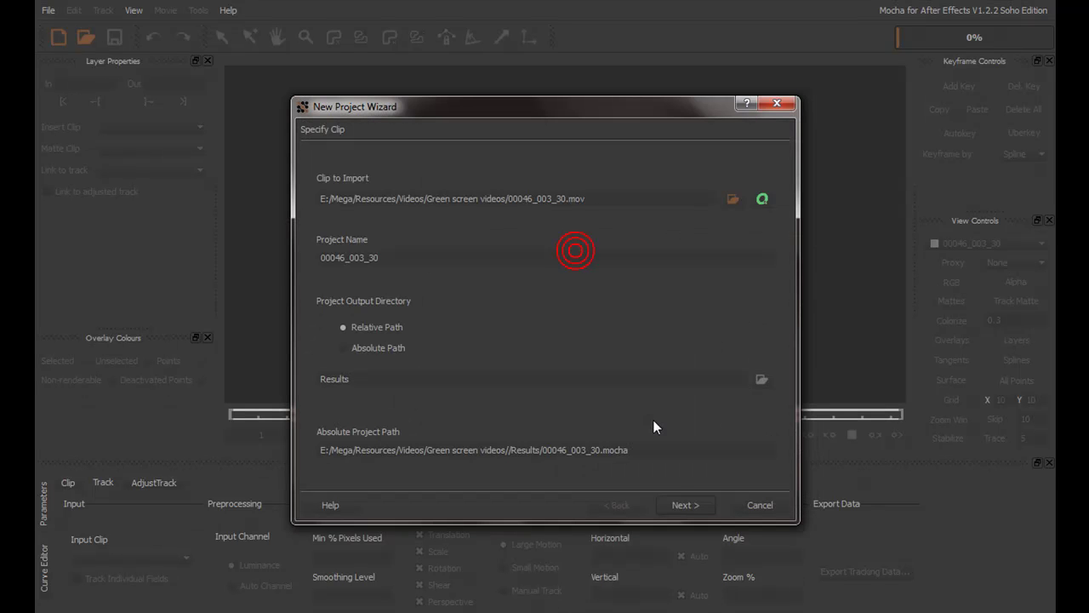
{"action": "left_click", "coordinate": [686, 504]}
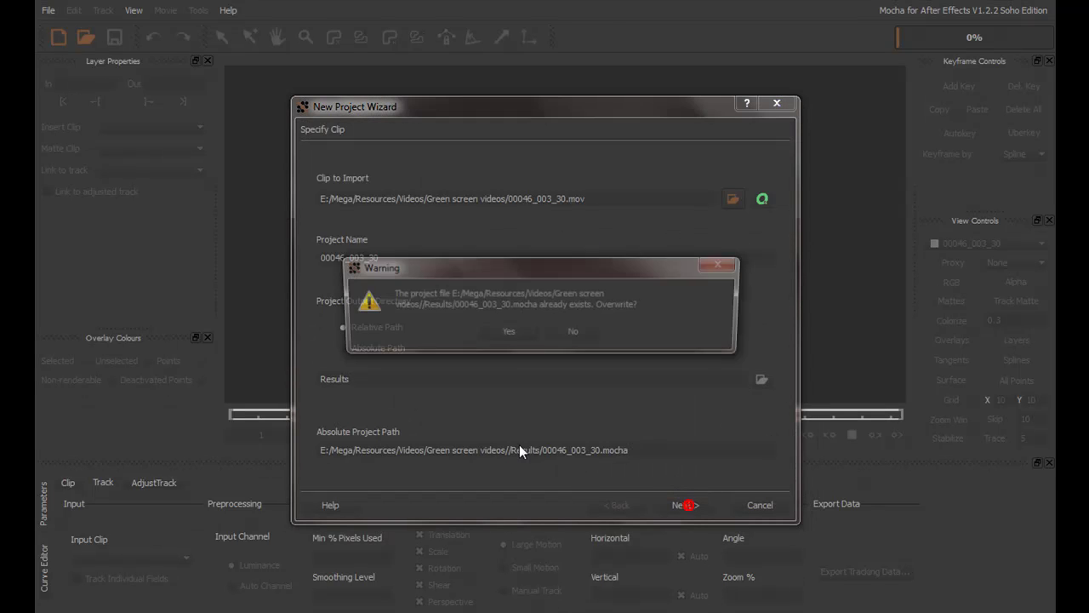
{"action": "left_click", "coordinate": [504, 335]}
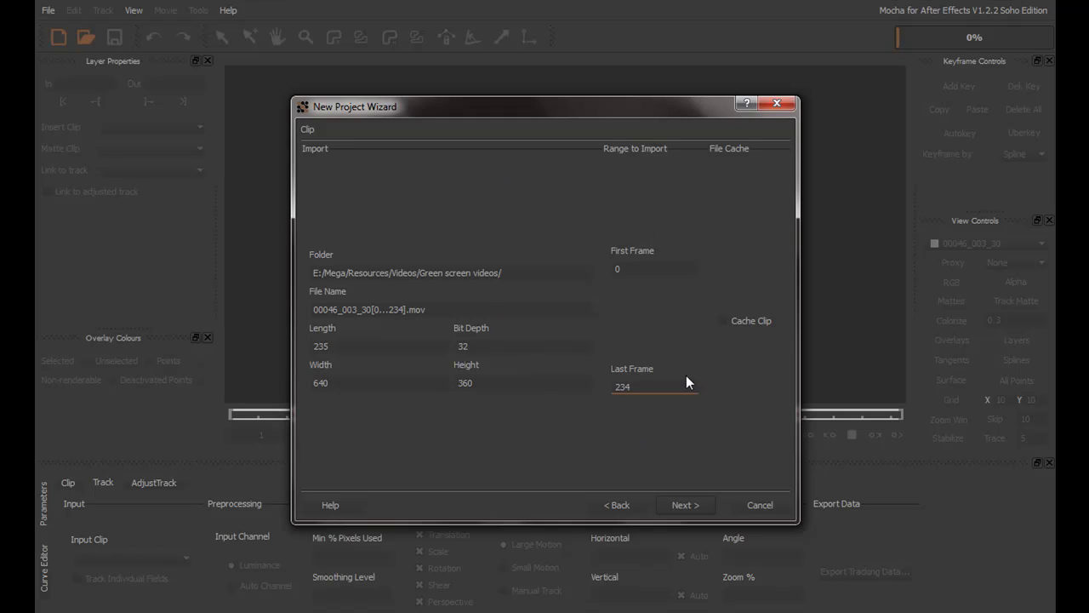
Step: Set the project frame rate to 25 fps and finish the New Project wizard
{"action": "left_click", "coordinate": [699, 507]}
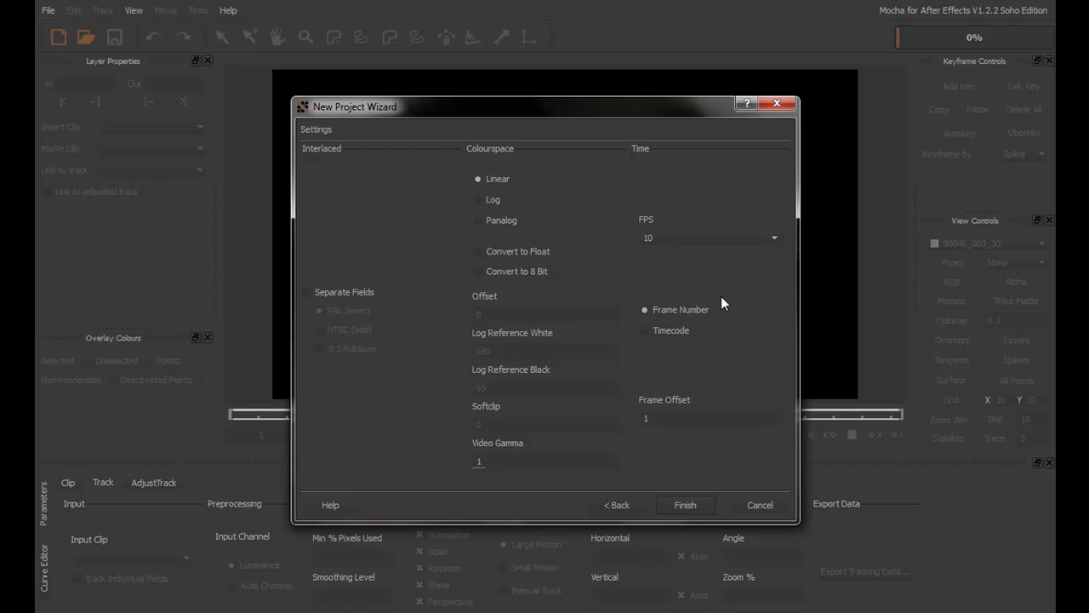
{"action": "left_click", "coordinate": [677, 237]}
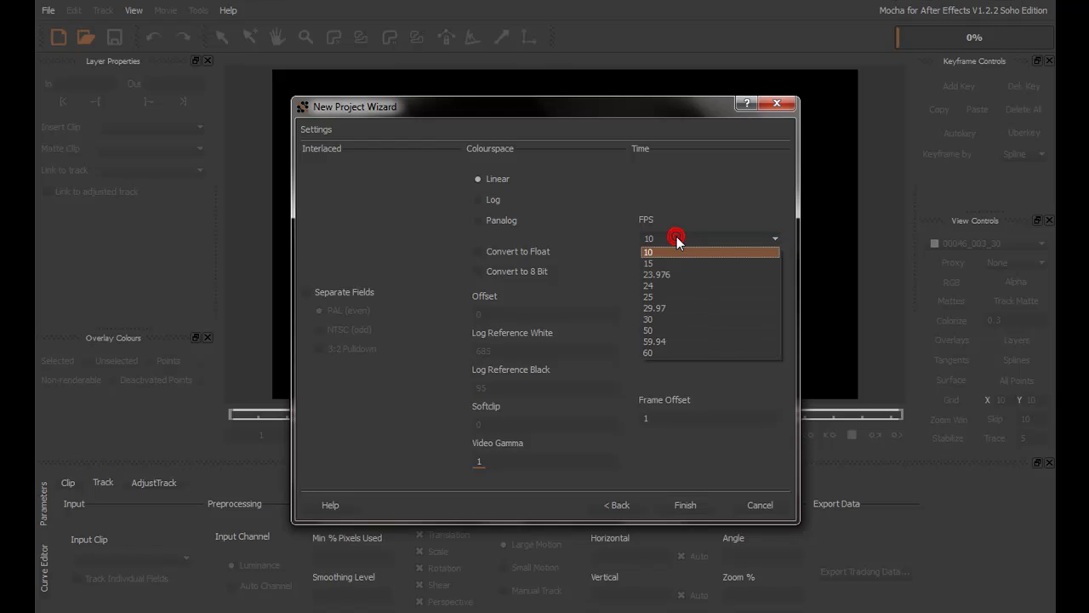
{"action": "left_click", "coordinate": [671, 296]}
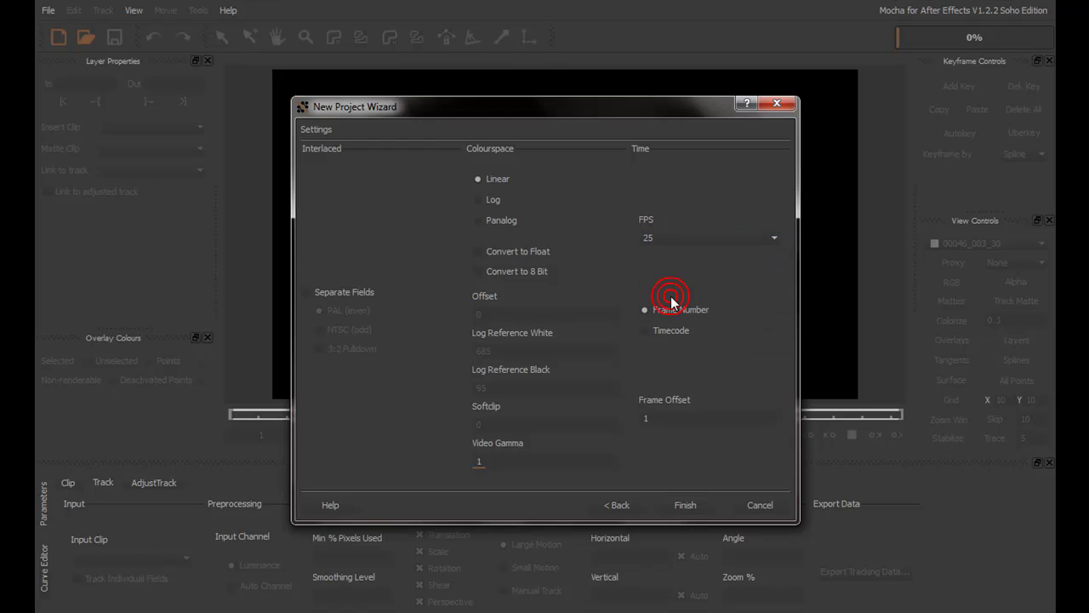
{"action": "left_click", "coordinate": [696, 502]}
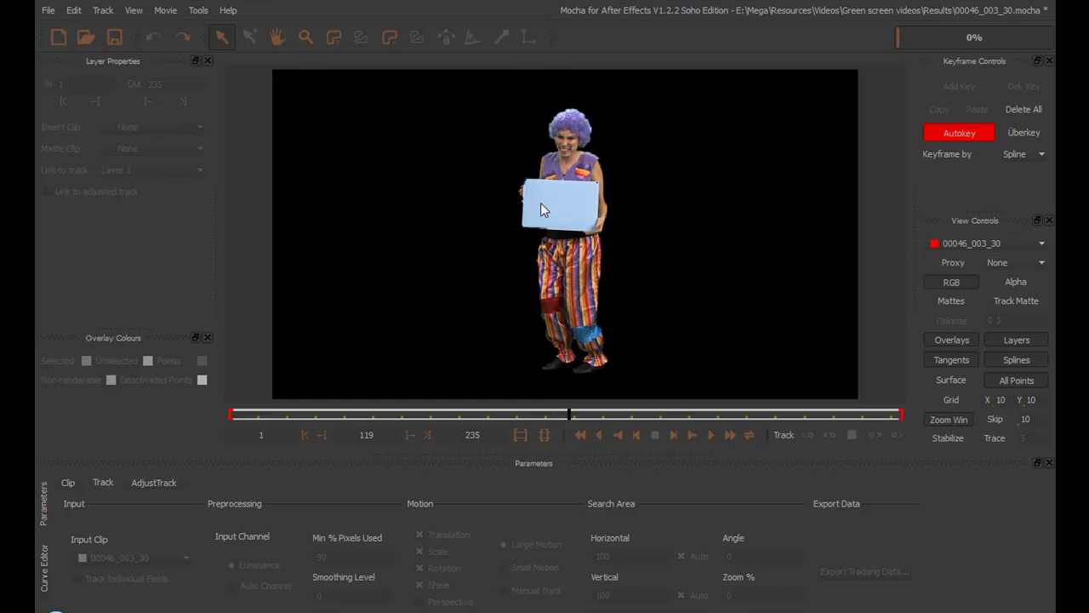
Step: Draw a closed six-point X-Spline around the edges of the clown's light blue sign
{"action": "left_click", "coordinate": [336, 38]}
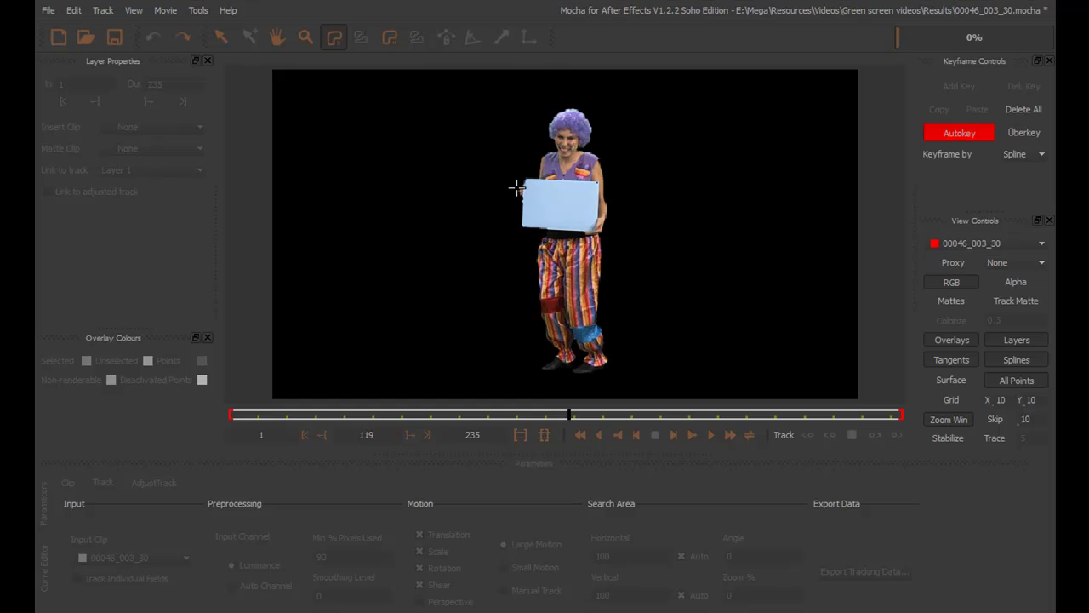
{"action": "left_click", "coordinate": [518, 174]}
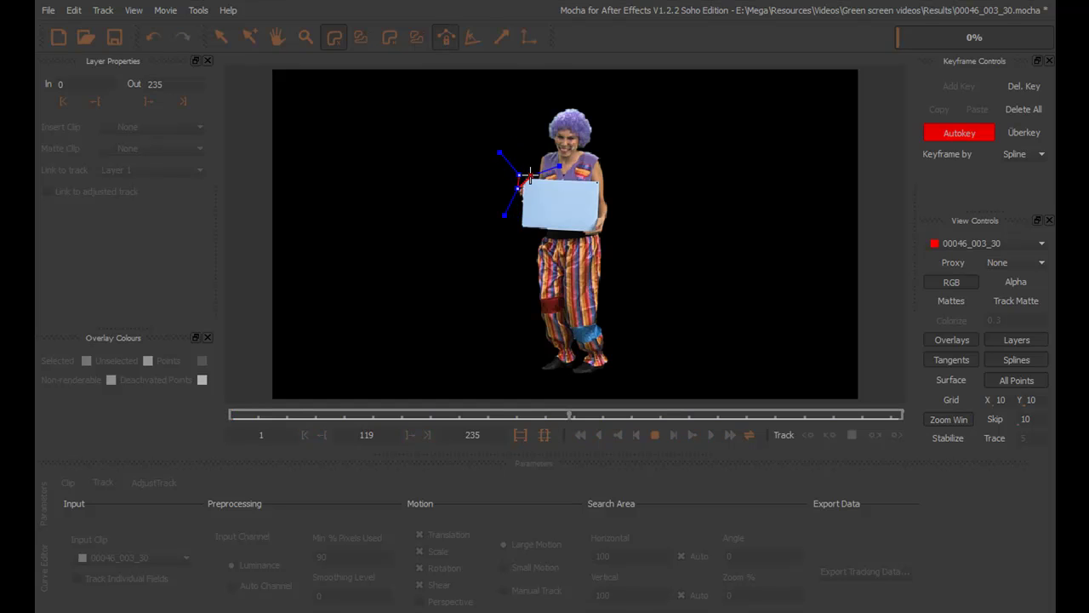
{"action": "left_click", "coordinate": [593, 176]}
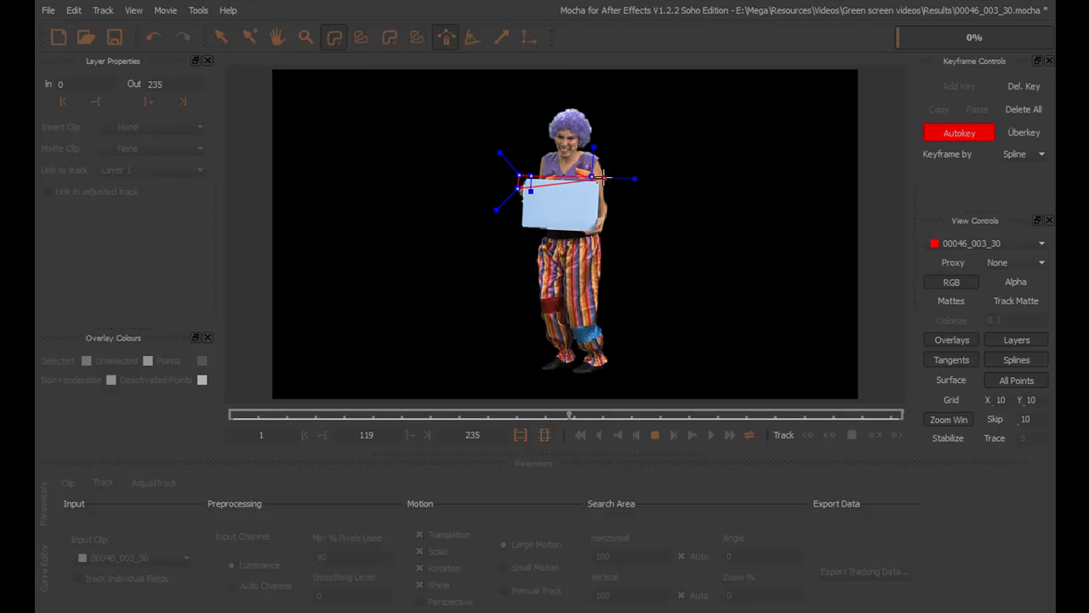
{"action": "left_click", "coordinate": [603, 188]}
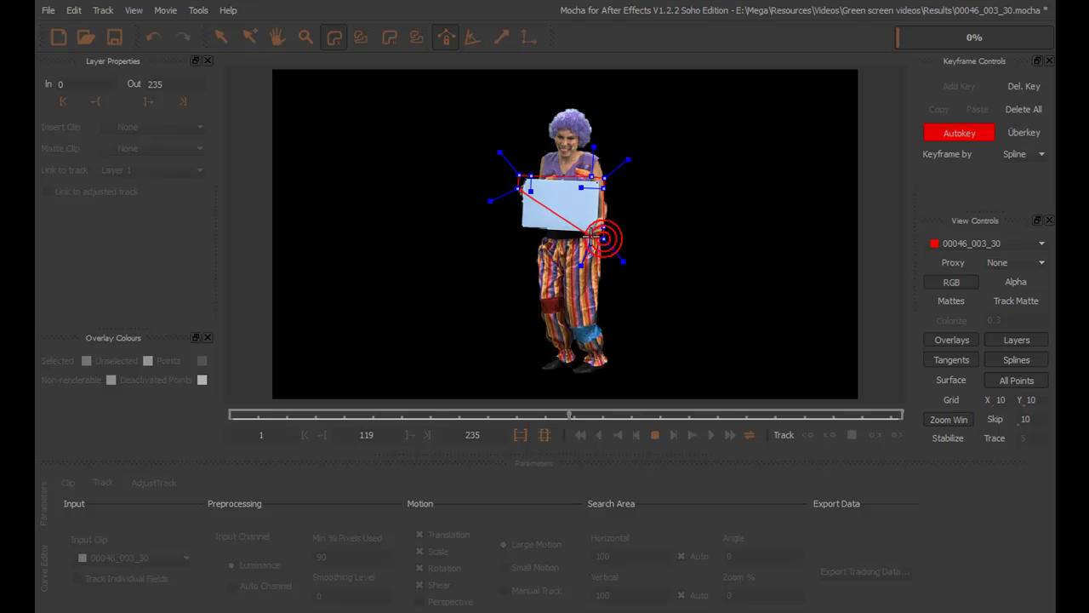
{"action": "left_click", "coordinate": [592, 236]}
{"action": "left_click", "coordinate": [525, 232]}
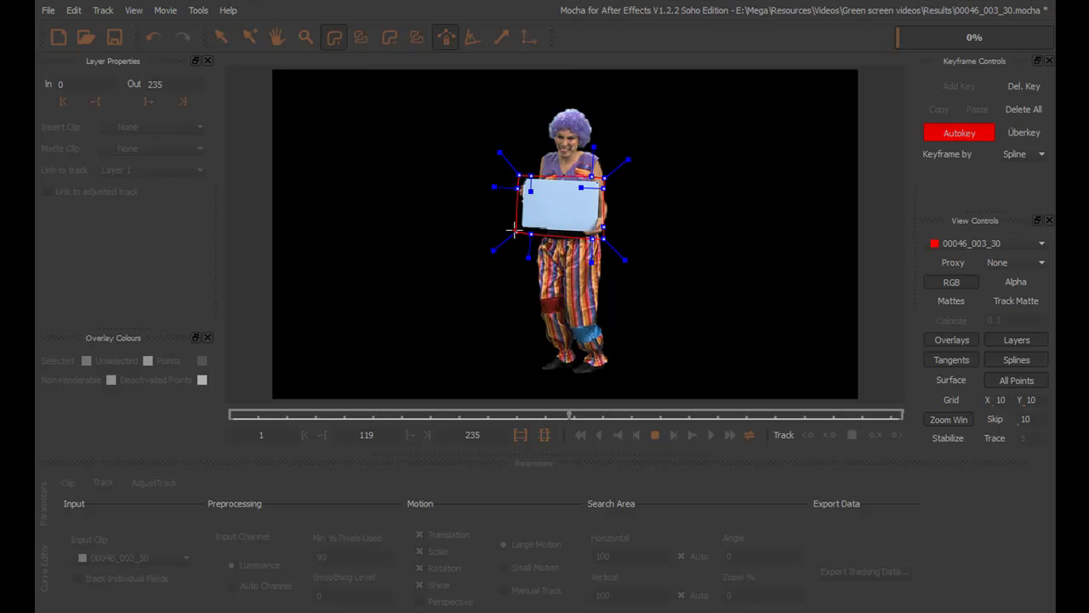
{"action": "left_click", "coordinate": [517, 232]}
{"action": "right_click", "coordinate": [514, 205]}
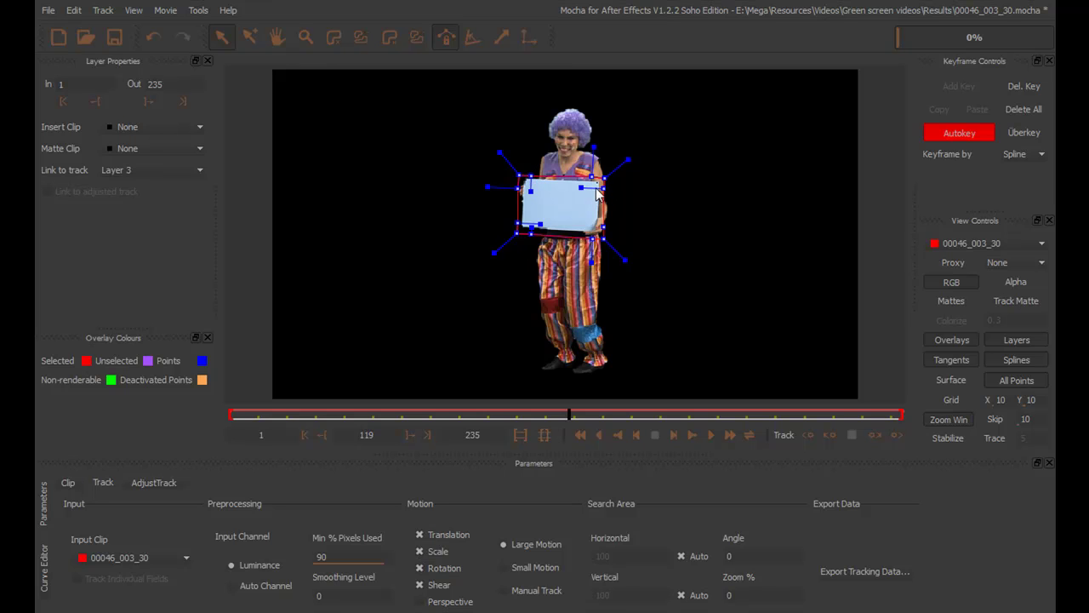
Step: Select the sign shape and track Layer 3 forward, dismissing the error when tracking stops at frame 216
{"action": "left_click", "coordinate": [545, 223]}
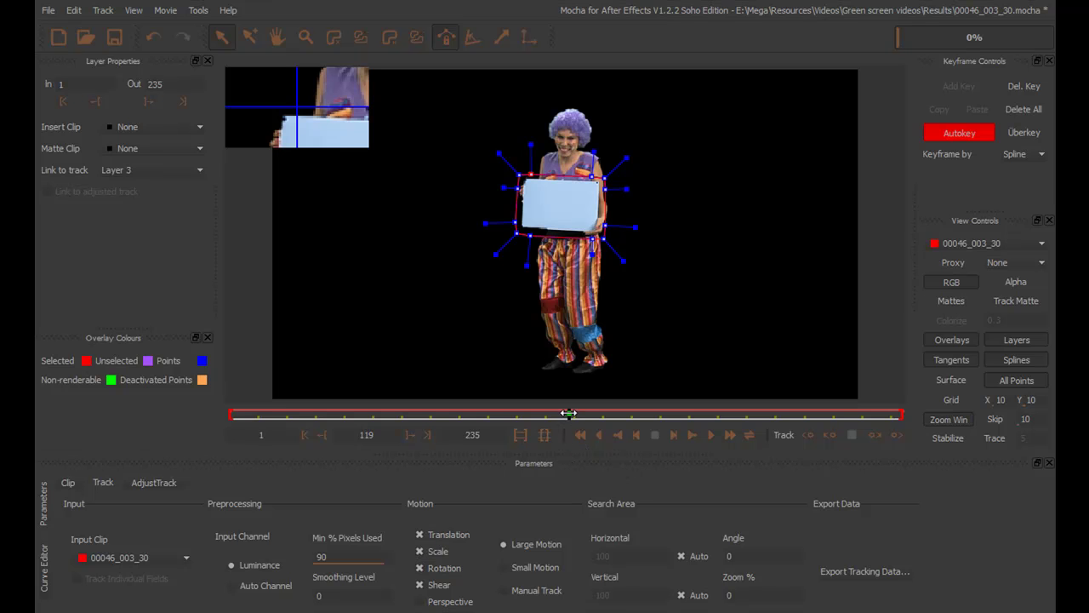
{"action": "mouse_move", "coordinate": [569, 414]}
{"action": "left_mouse_down"}
{"action": "mouse_move", "coordinate": [255, 397]}
{"action": "mouse_move", "coordinate": [582, 425]}
{"action": "mouse_move", "coordinate": [841, 421]}
{"action": "mouse_move", "coordinate": [567, 421]}
{"action": "left_mouse_up"}
{"action": "left_click", "coordinate": [898, 439]}
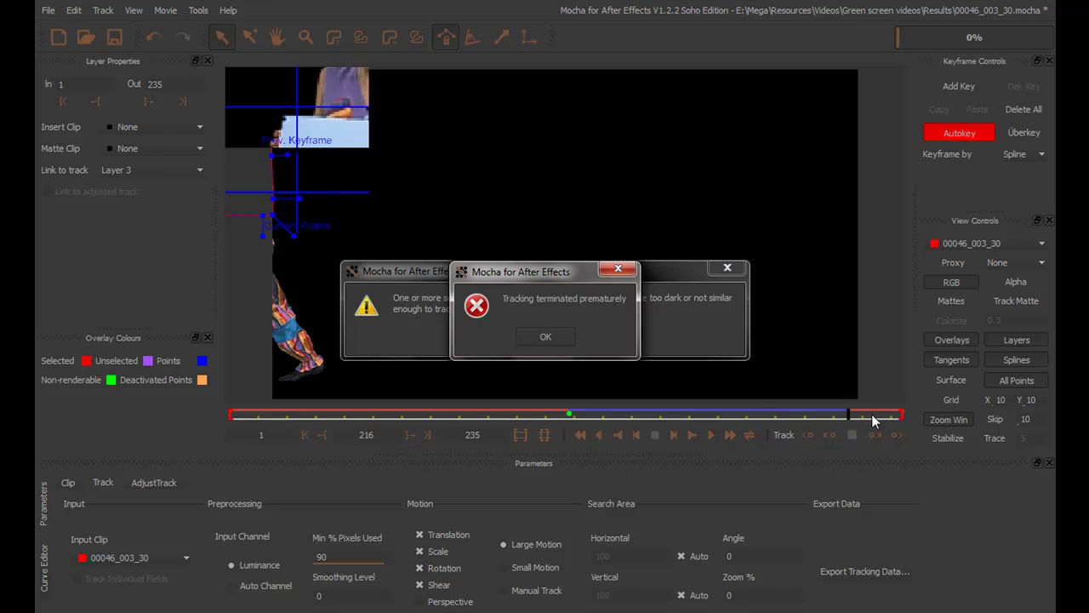
{"action": "left_click", "coordinate": [547, 338]}
Step: Track Layer 3 backward from frame 119, clear the error dialogs, and scrub to review the track
{"action": "left_click", "coordinate": [547, 337]}
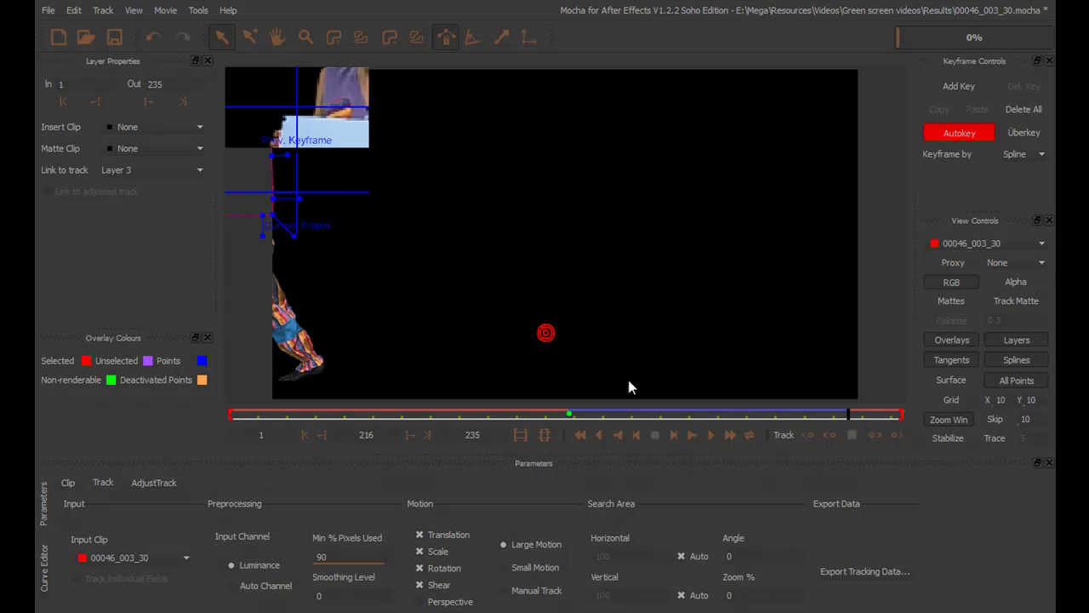
{"action": "left_click_drag", "start_coordinate": [848, 415], "coordinate": [569, 417]}
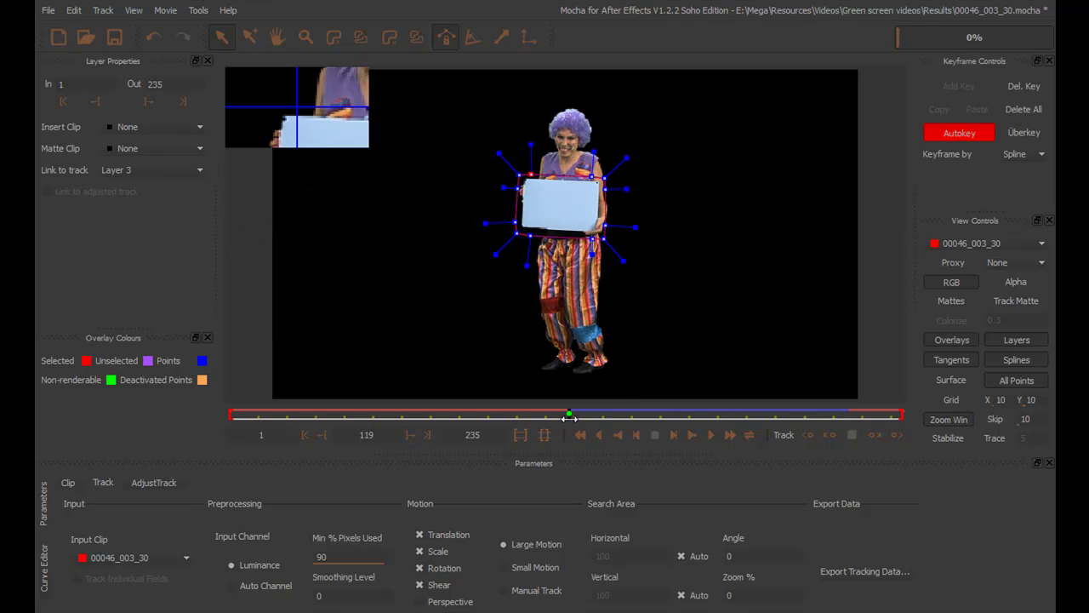
{"action": "left_click", "coordinate": [807, 435]}
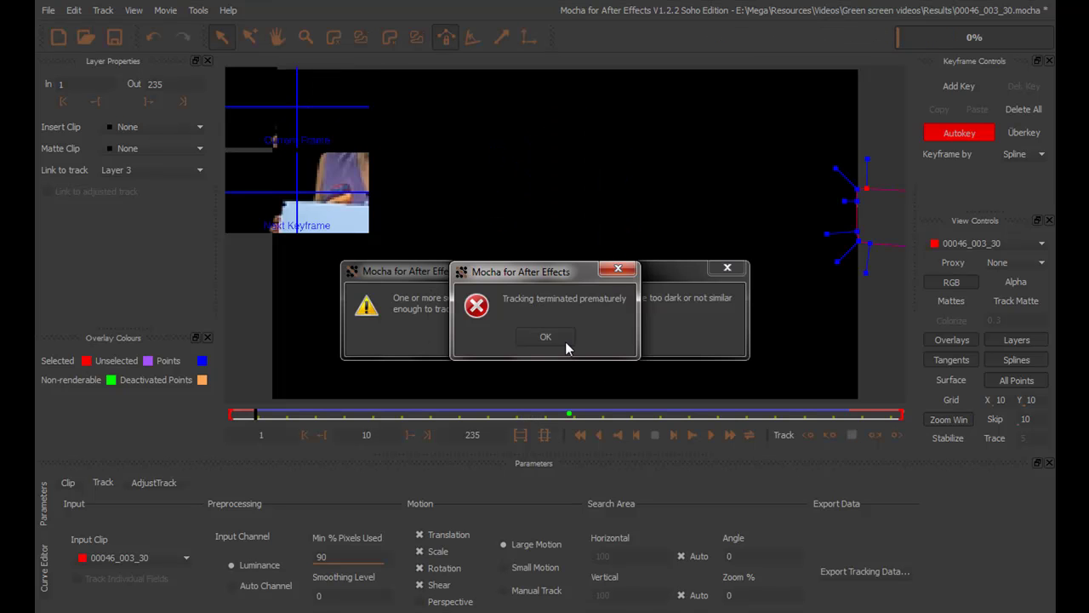
{"action": "left_click", "coordinate": [549, 338]}
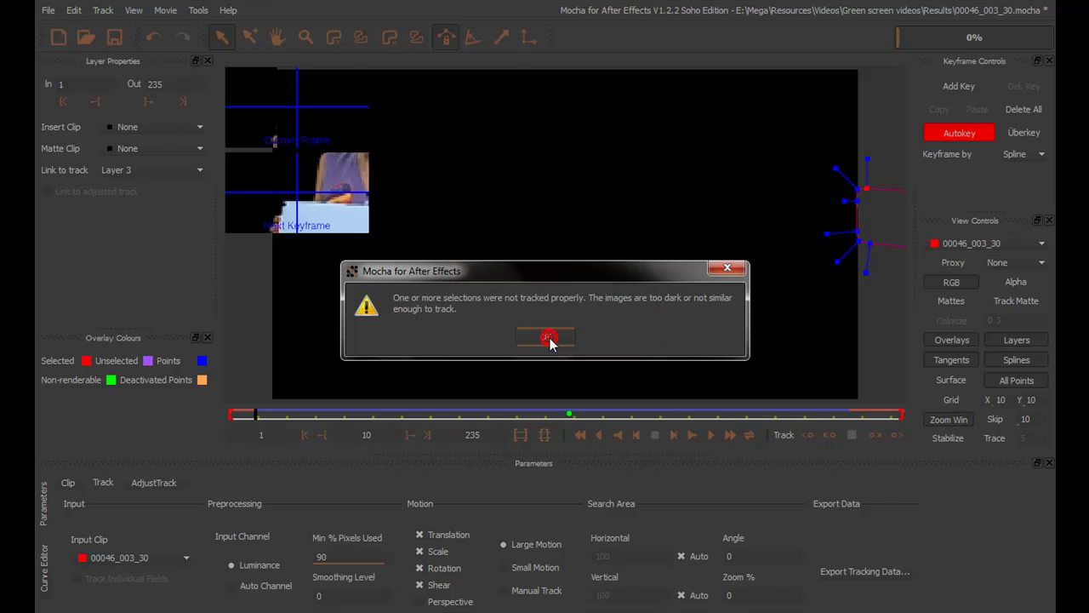
{"action": "left_click", "coordinate": [545, 337]}
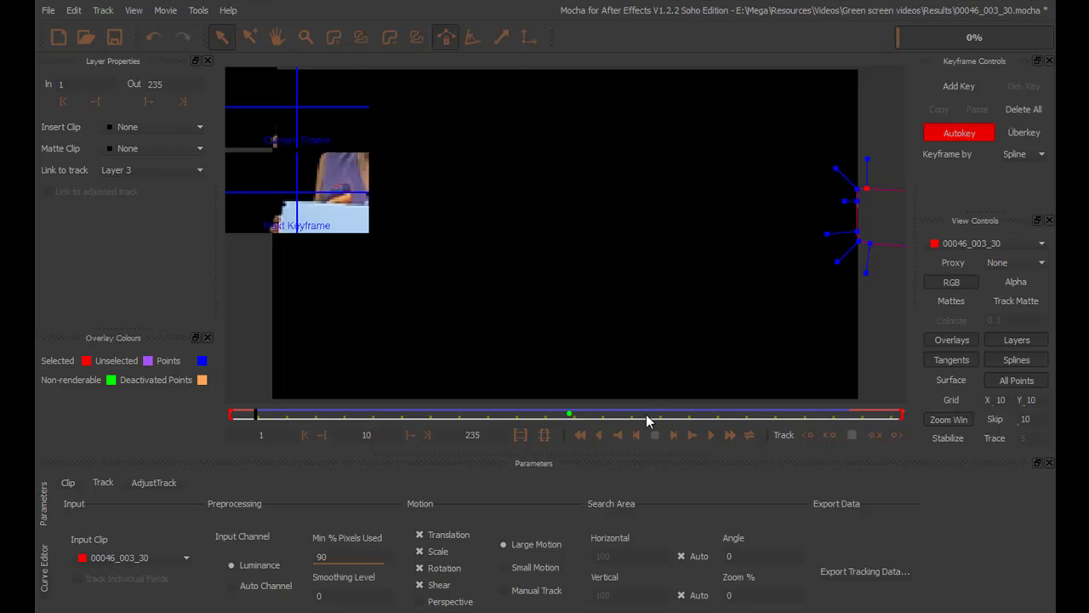
{"action": "left_click", "coordinate": [642, 413]}
{"action": "left_click_drag", "start_coordinate": [635, 413], "coordinate": [569, 412]}
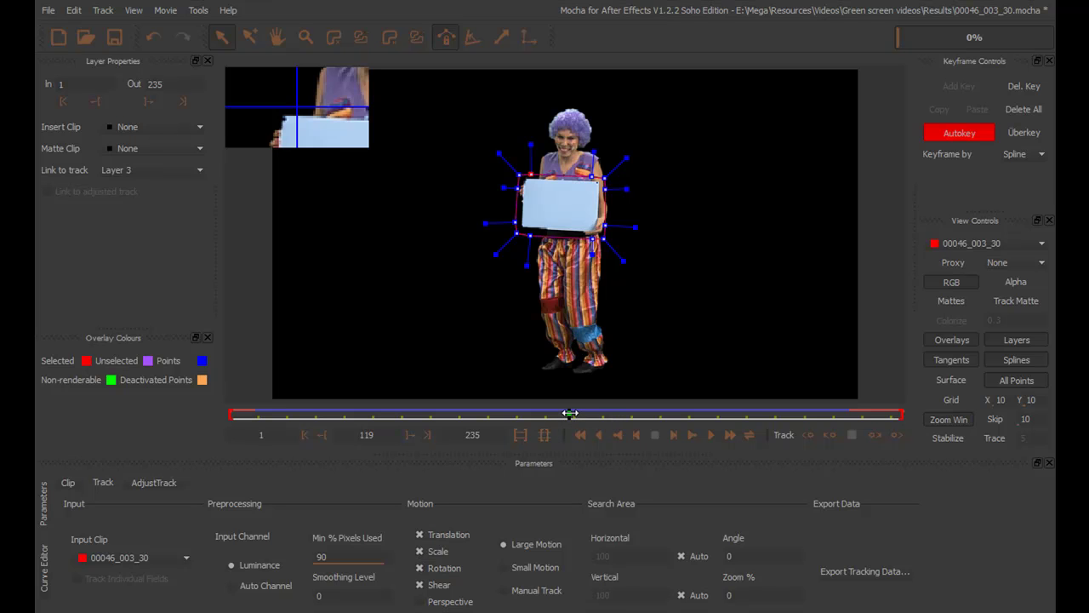
Step: Show the planar surface at frame 118 and zoom in on the sign
{"action": "left_click_drag", "start_coordinate": [569, 413], "coordinate": [567, 412]}
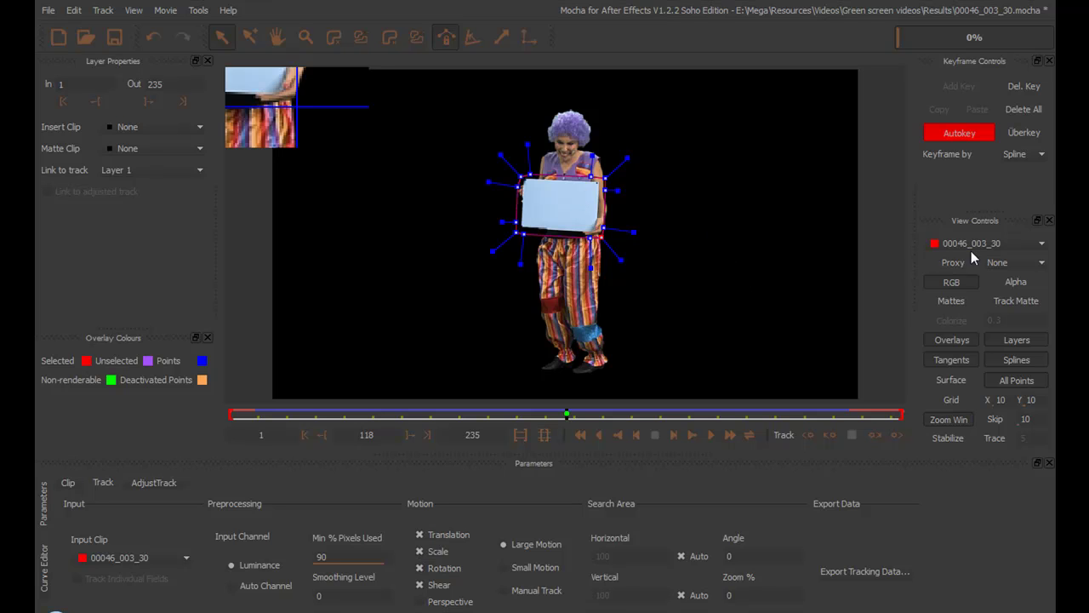
{"action": "left_click", "coordinate": [952, 380]}
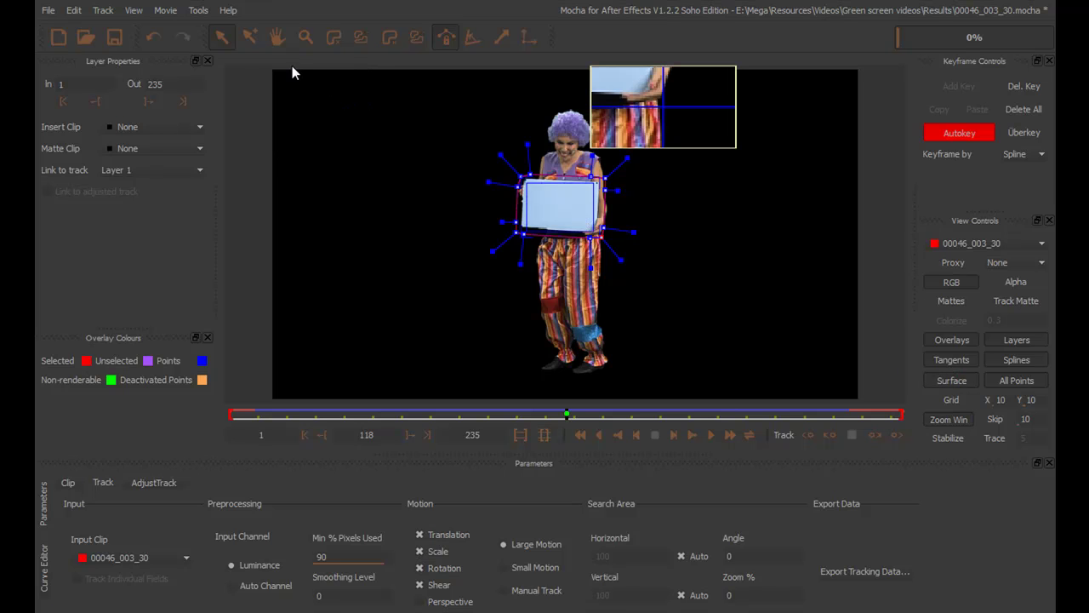
{"action": "left_click", "coordinate": [308, 34]}
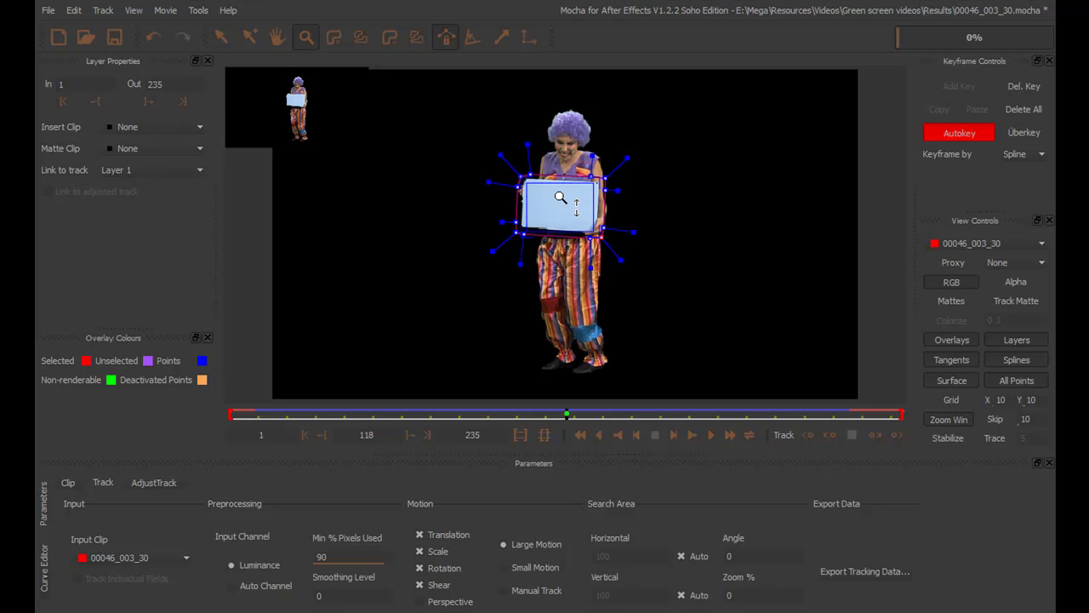
{"action": "left_click_drag", "start_coordinate": [540, 209], "coordinate": [671, 144]}
{"action": "key", "text": "s"}
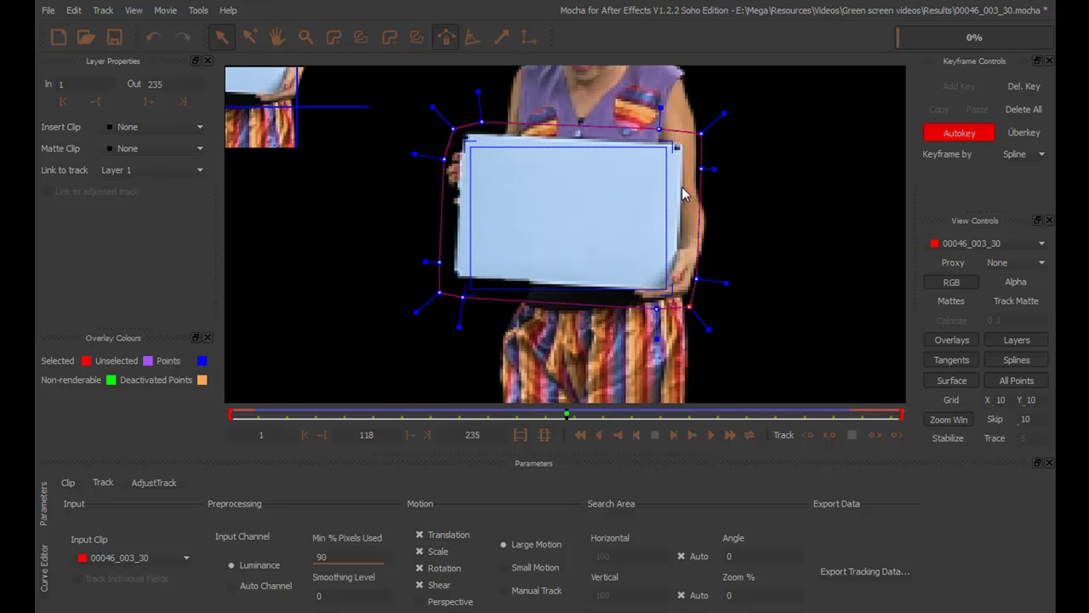
Step: Drag all four surface corners onto the sign's corners and check the fit on a later frame
{"action": "left_click_drag", "start_coordinate": [670, 149], "coordinate": [688, 145]}
{"action": "left_click_drag", "start_coordinate": [671, 290], "coordinate": [679, 290]}
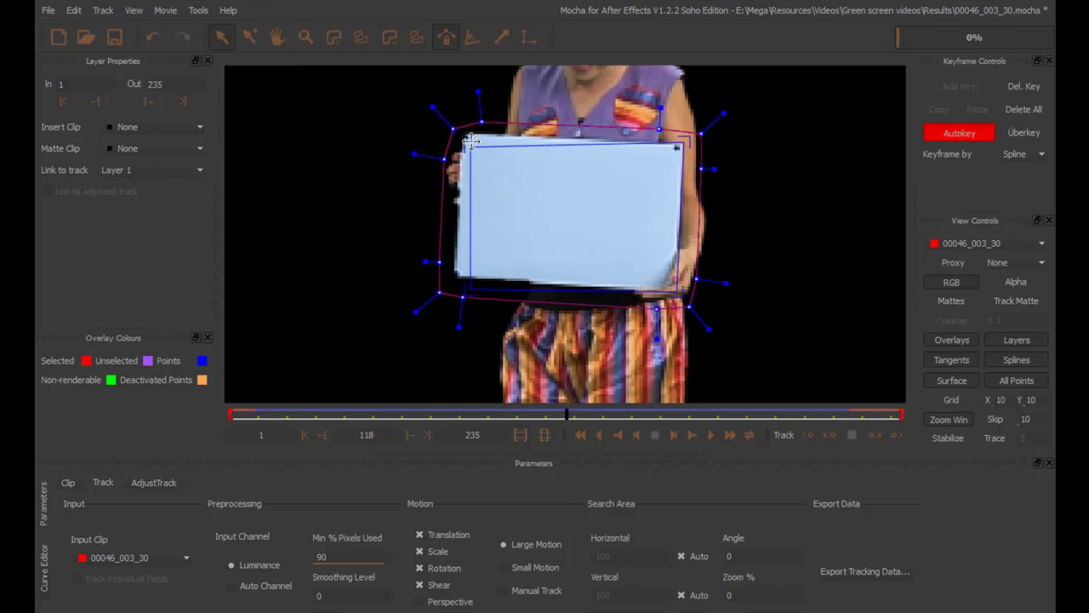
{"action": "left_click_drag", "start_coordinate": [471, 141], "coordinate": [465, 129]}
{"action": "left_click_drag", "start_coordinate": [474, 287], "coordinate": [460, 273]}
{"action": "left_click_drag", "start_coordinate": [602, 415], "coordinate": [673, 430]}
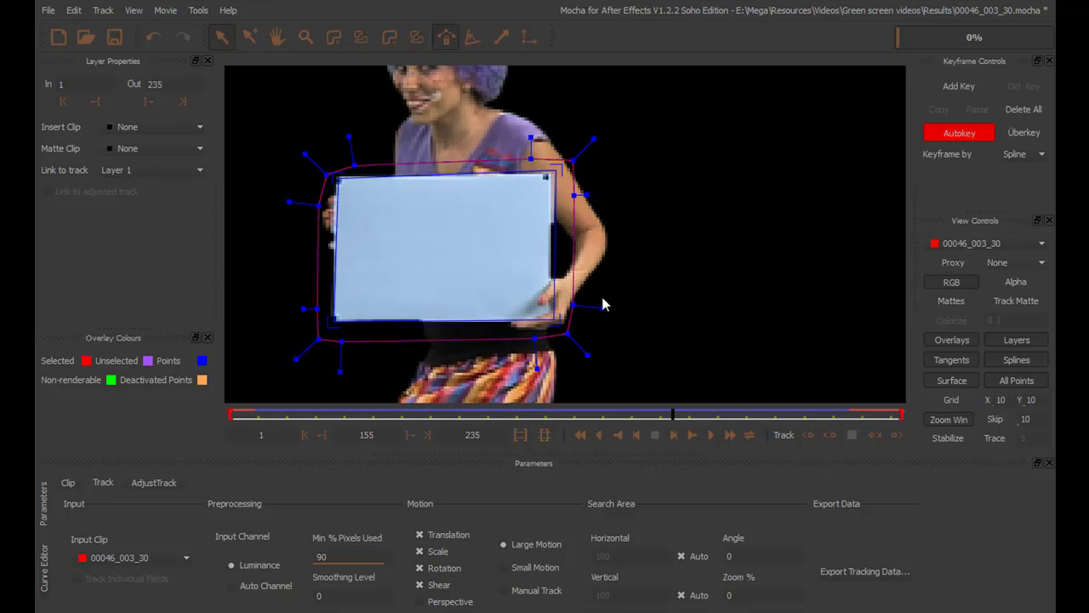
Step: In AdjustTrack, place the top-right reference point on the sign's top-right corner
{"action": "left_click", "coordinate": [151, 483]}
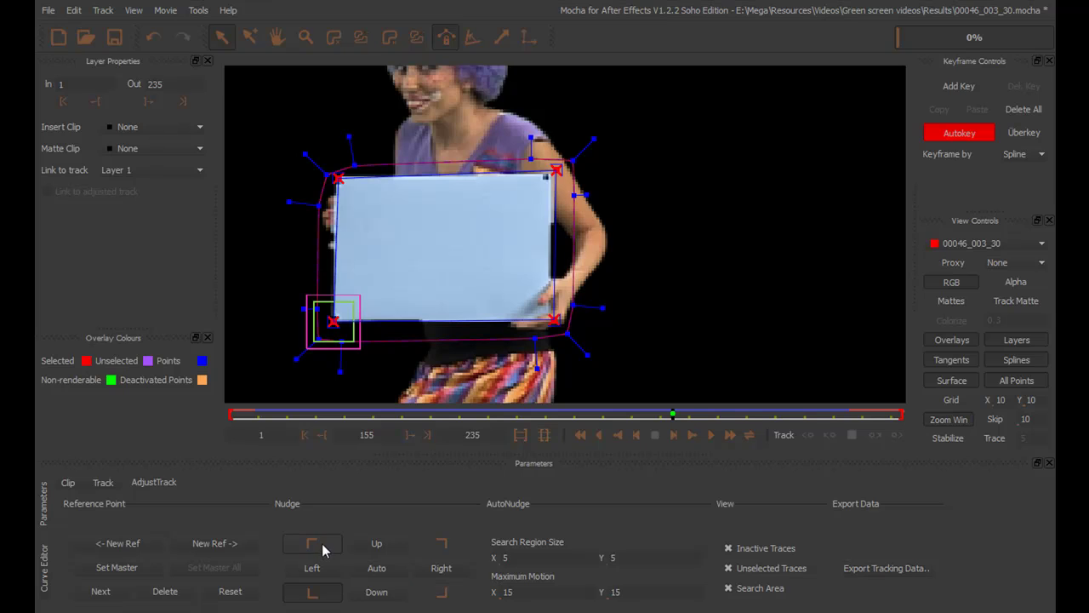
{"action": "left_click", "coordinate": [441, 543]}
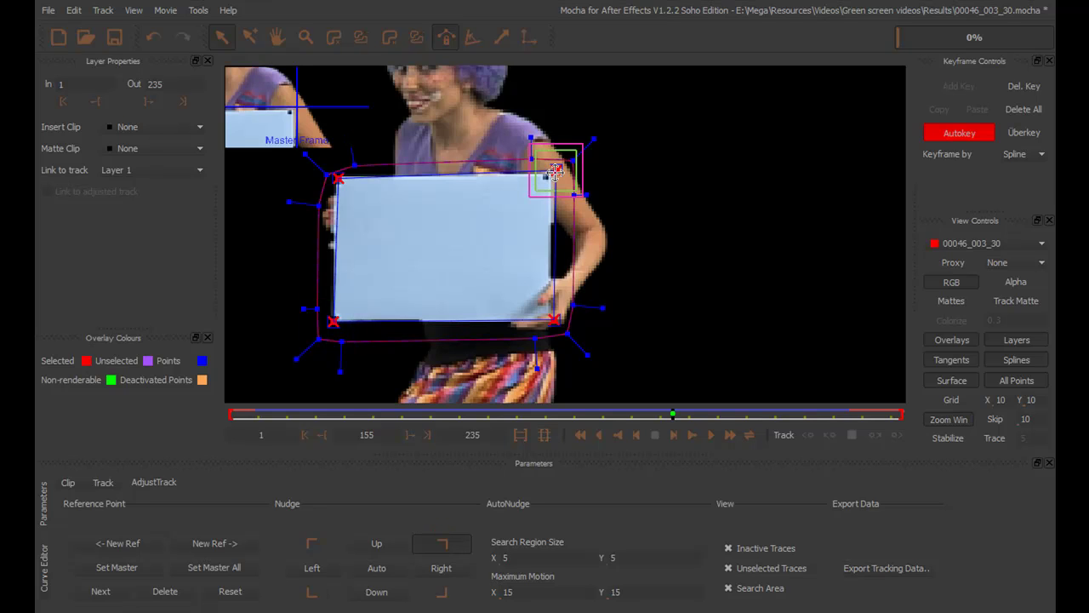
{"action": "left_click_drag", "start_coordinate": [555, 171], "coordinate": [553, 174]}
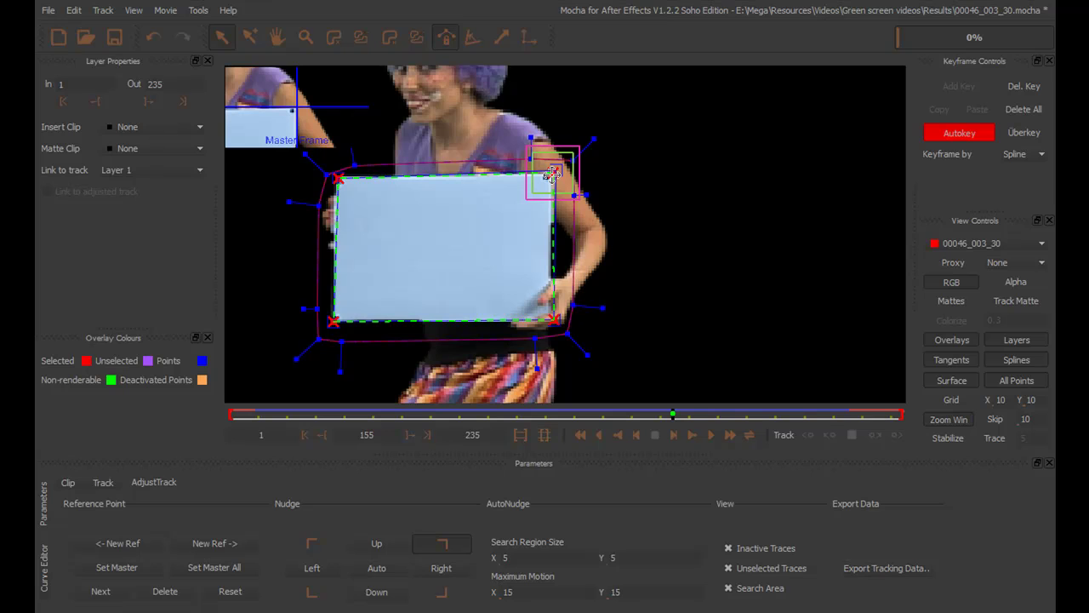
{"action": "left_click_drag", "start_coordinate": [552, 174], "coordinate": [552, 174]}
Step: Pull the drifting top-right corner back onto the sign at frame 77 and check nearby frames
{"action": "left_click_drag", "start_coordinate": [673, 414], "coordinate": [443, 411]}
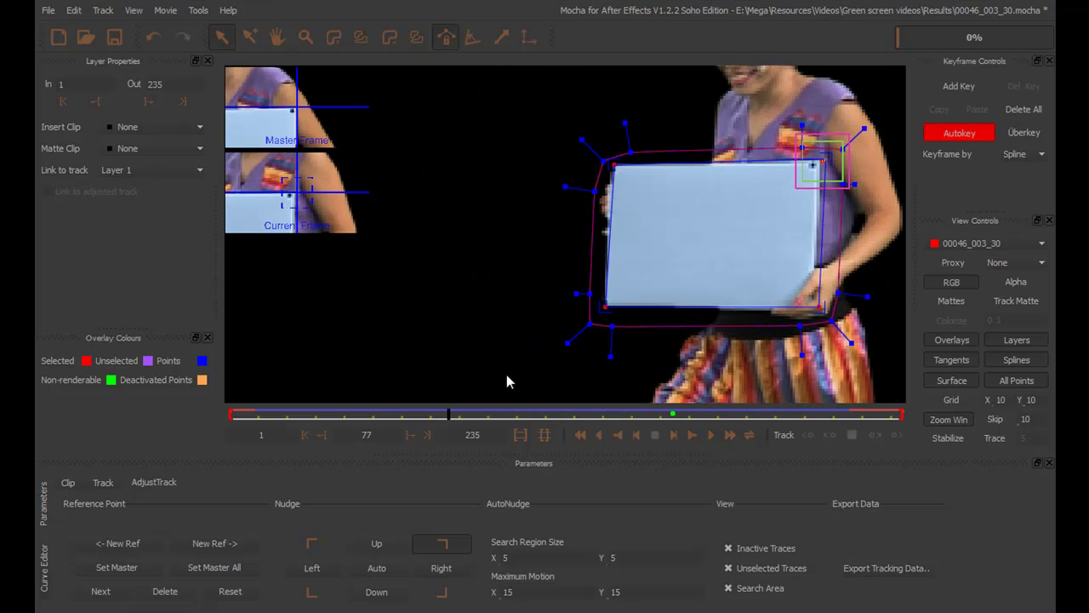
{"action": "left_click_drag", "start_coordinate": [813, 176], "coordinate": [818, 162]}
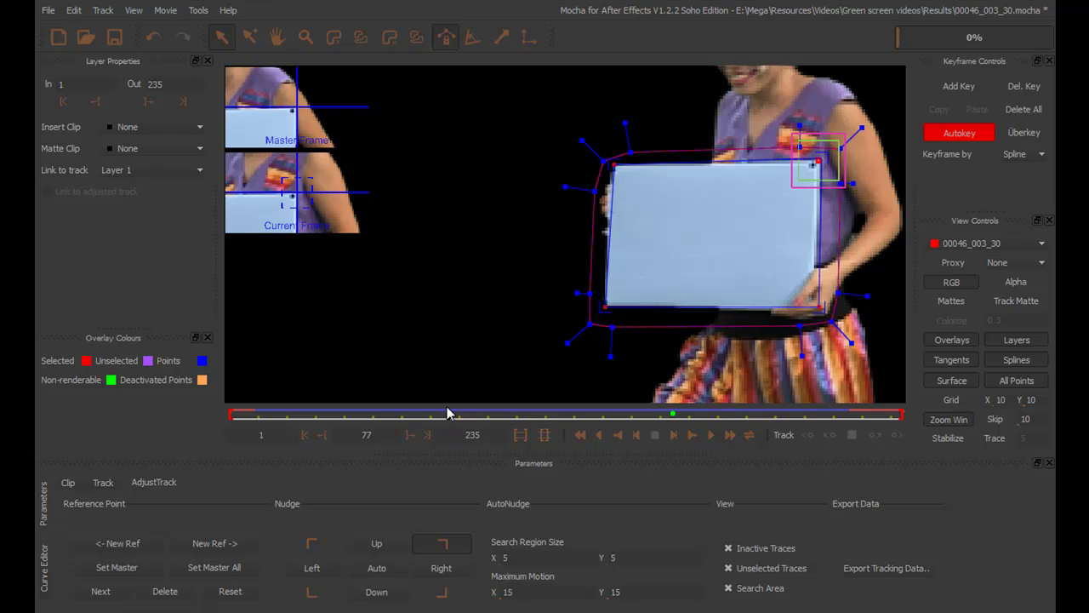
{"action": "left_click_drag", "start_coordinate": [445, 413], "coordinate": [492, 408]}
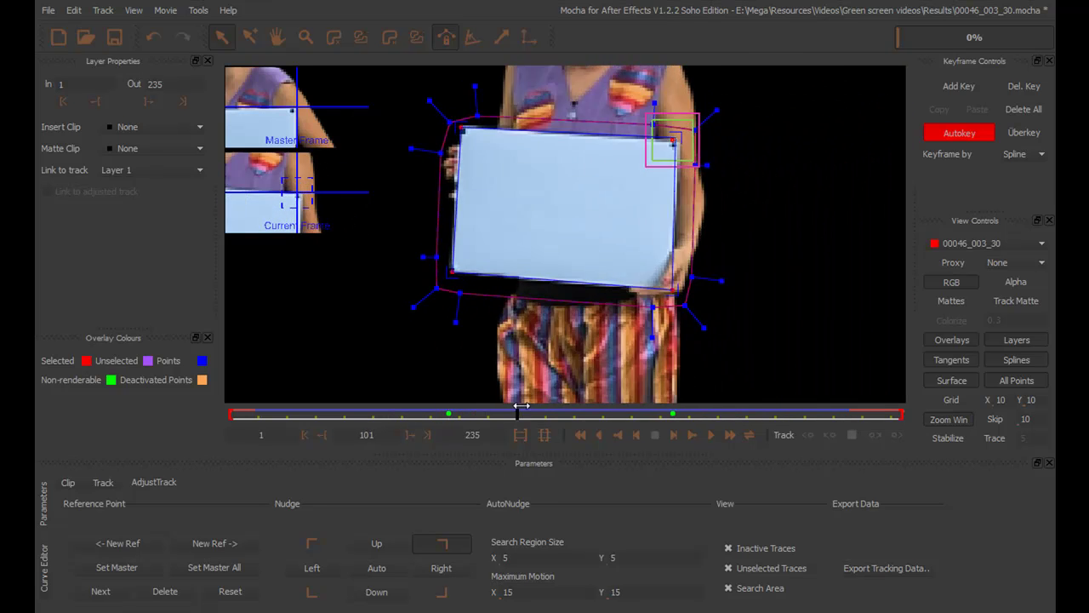
{"action": "left_click_drag", "start_coordinate": [522, 410], "coordinate": [584, 412]}
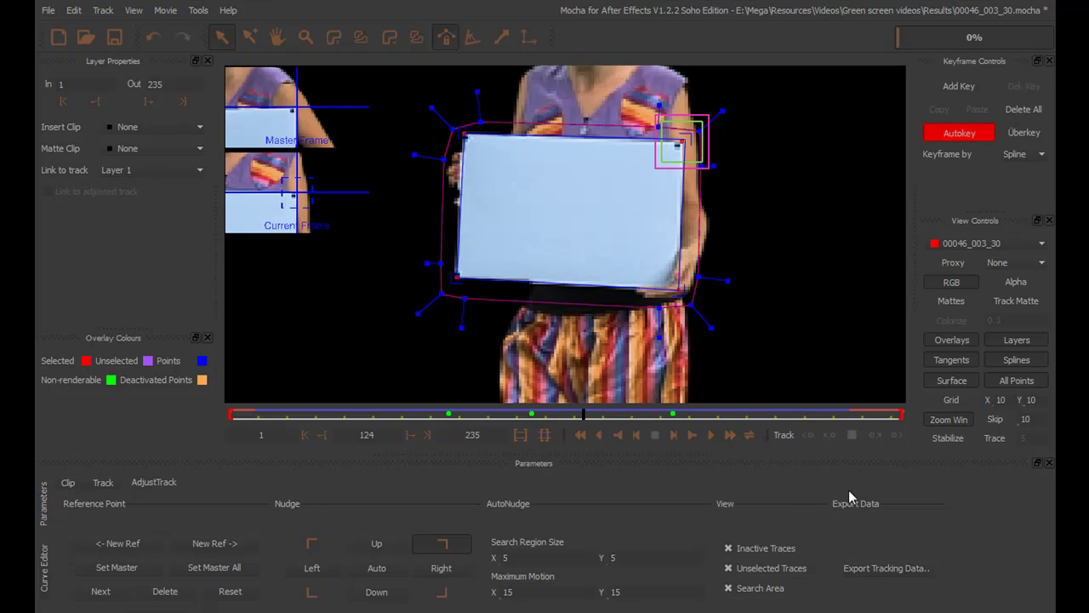
Step: Export the track as After Effects CS4 Corner Pin Data and save it as Layer 1 on the Desktop
{"action": "left_click", "coordinate": [885, 569]}
{"action": "left_click", "coordinate": [528, 194]}
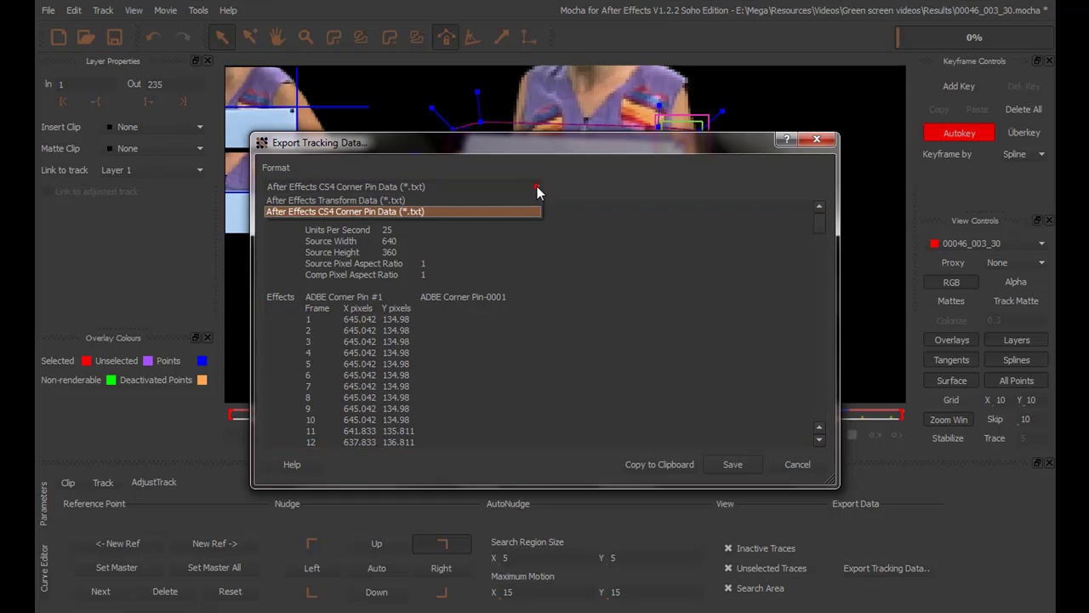
{"action": "left_click", "coordinate": [434, 211]}
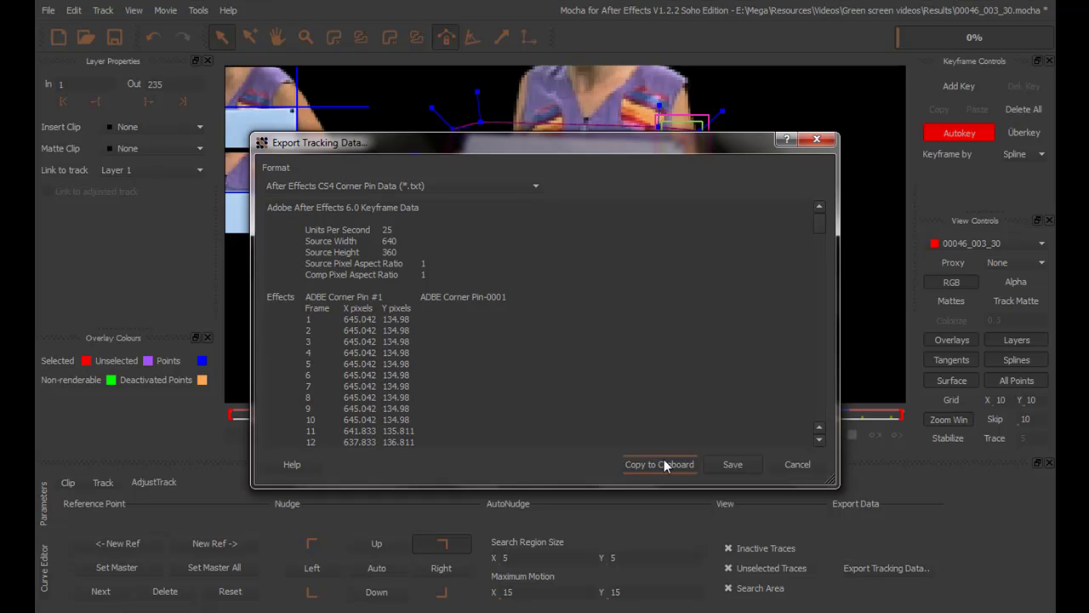
{"action": "left_click", "coordinate": [735, 464]}
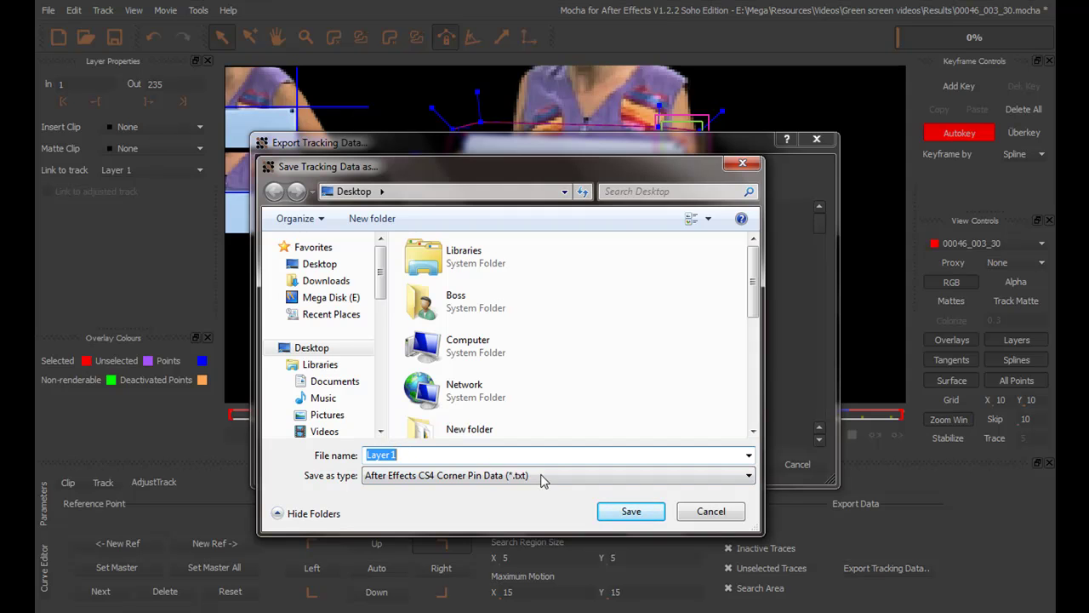
{"action": "left_click", "coordinate": [630, 511]}
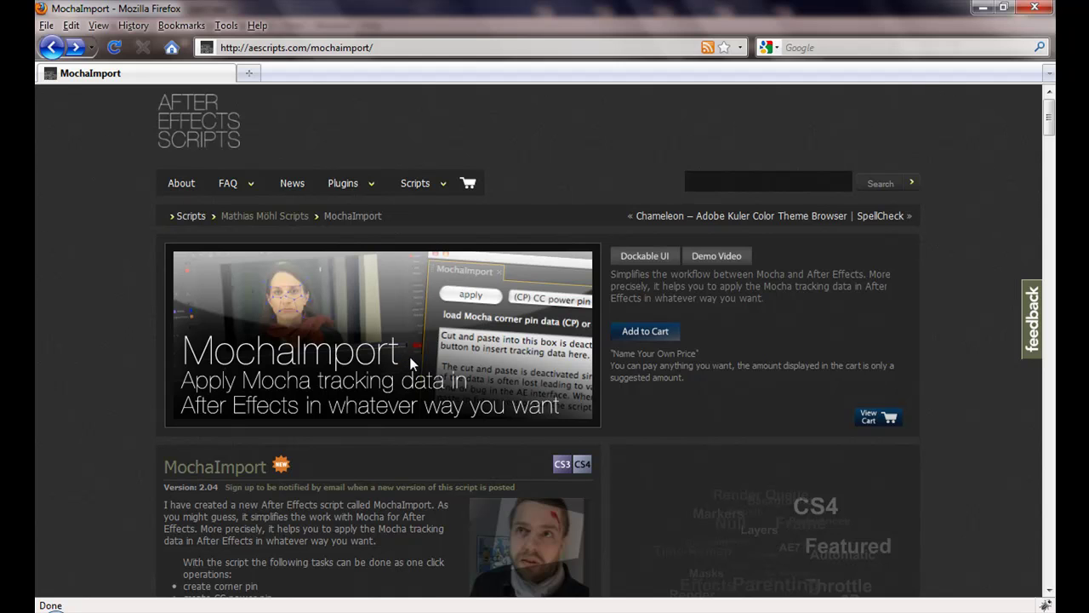
Step: Add the MochaImport script to the cart, change the amount to 0, and proceed to checkout
{"action": "left_click", "coordinate": [662, 337]}
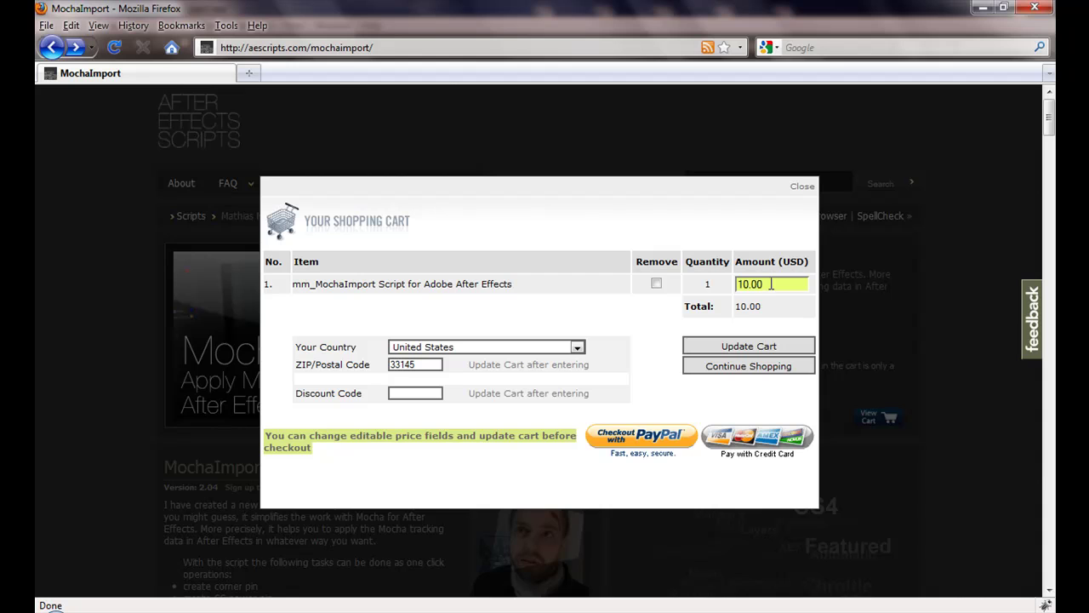
{"action": "double_click", "coordinate": [771, 284]}
{"action": "type", "text": "0"}
{"action": "left_click", "coordinate": [752, 348]}
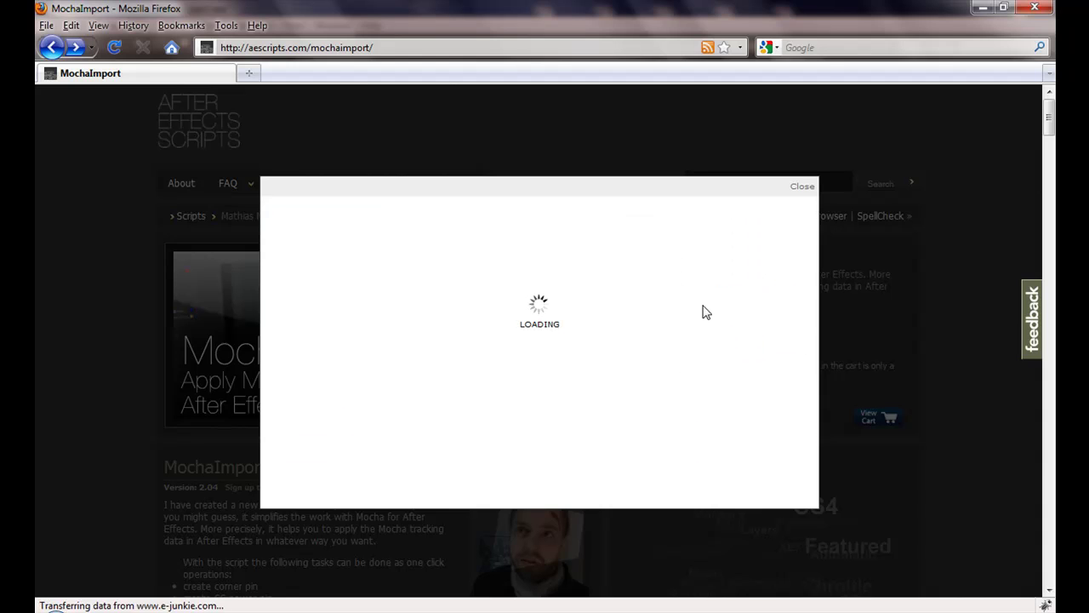
{"action": "left_click", "coordinate": [747, 433]}
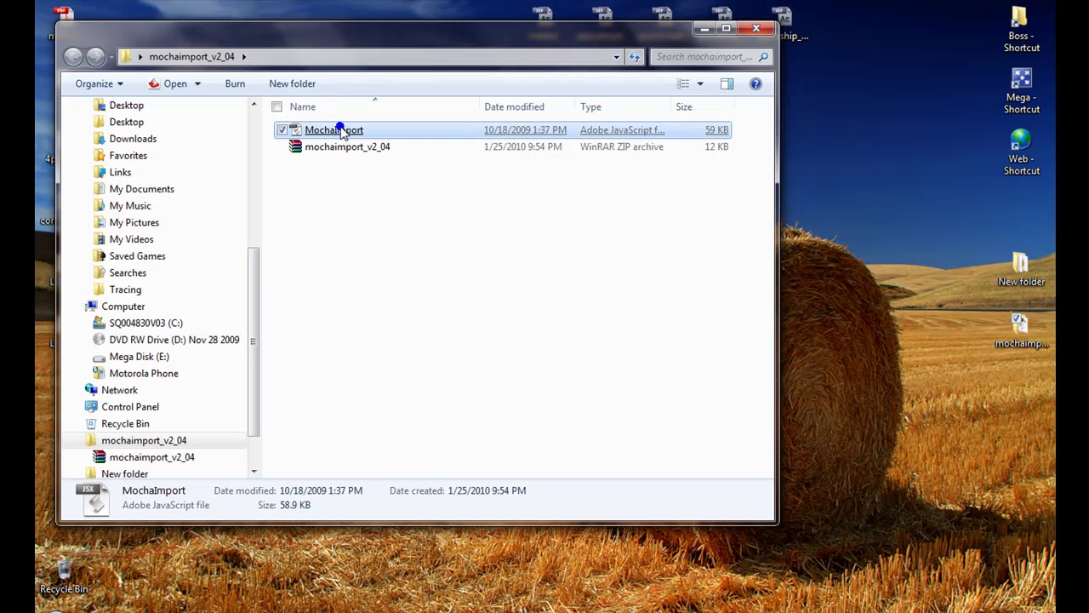
Step: Copy the MochaImport script file and open the C: drive's Program Files (x86) folder
{"action": "right_click", "coordinate": [341, 130]}
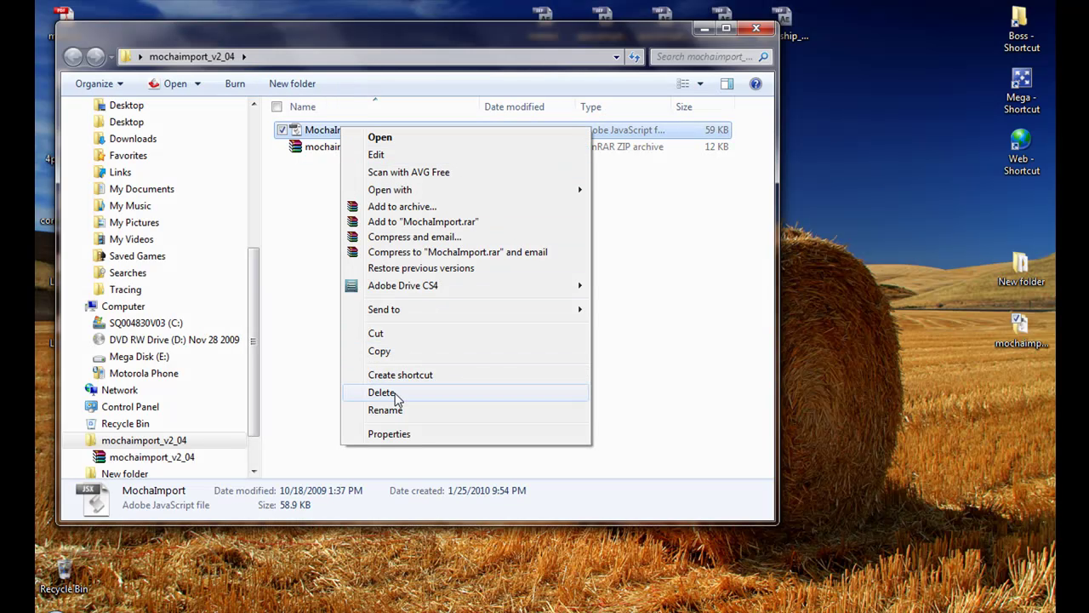
{"action": "left_click", "coordinate": [380, 350]}
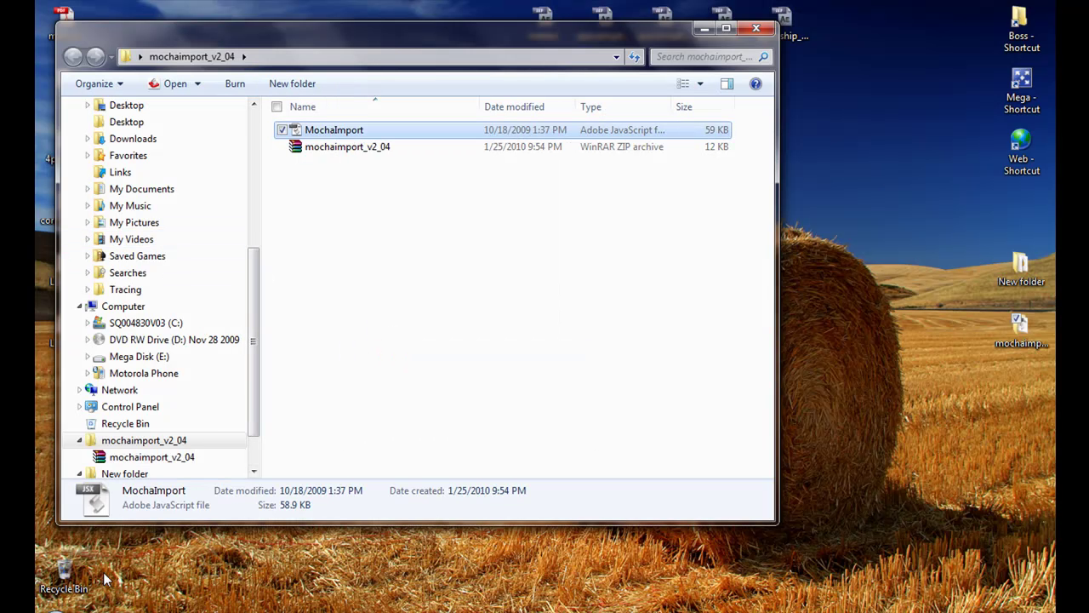
{"action": "key", "text": "super"}
{"action": "left_click", "coordinate": [291, 300]}
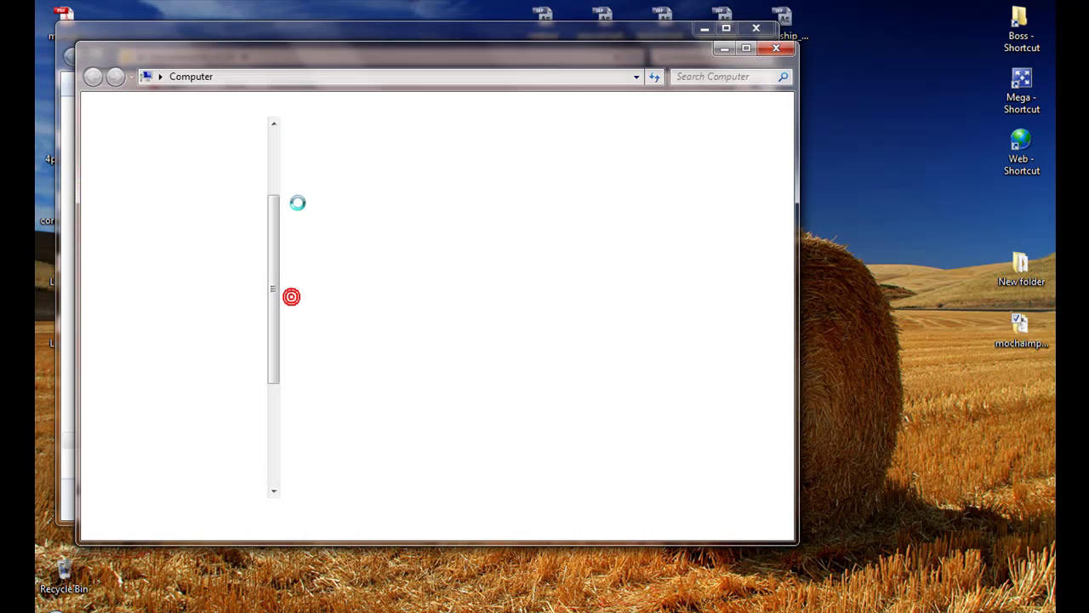
{"action": "double_click", "coordinate": [389, 165]}
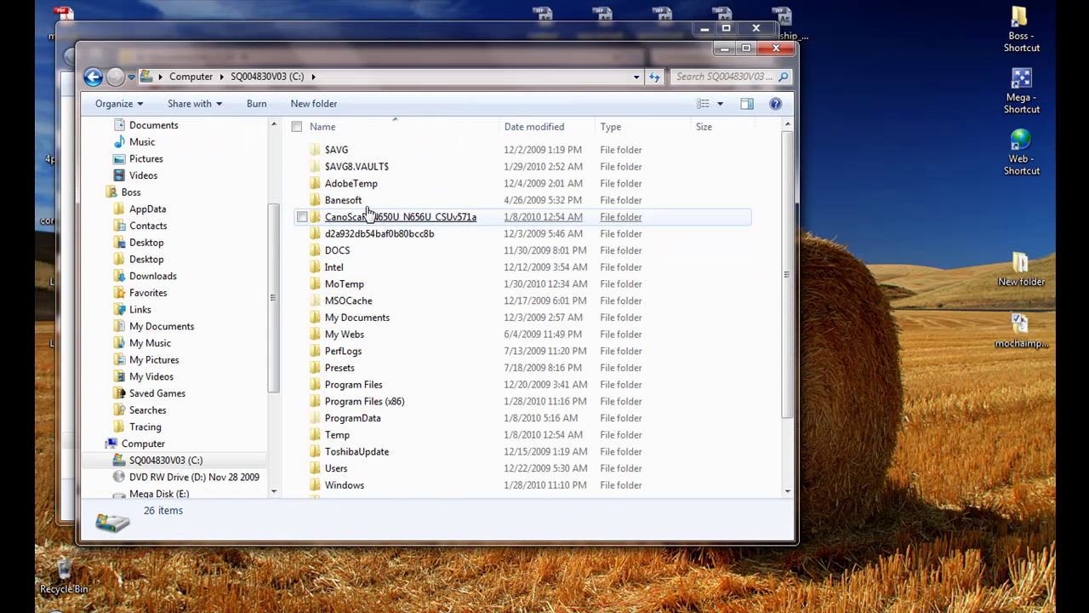
{"action": "left_click", "coordinate": [369, 403]}
{"action": "double_click", "coordinate": [369, 404]}
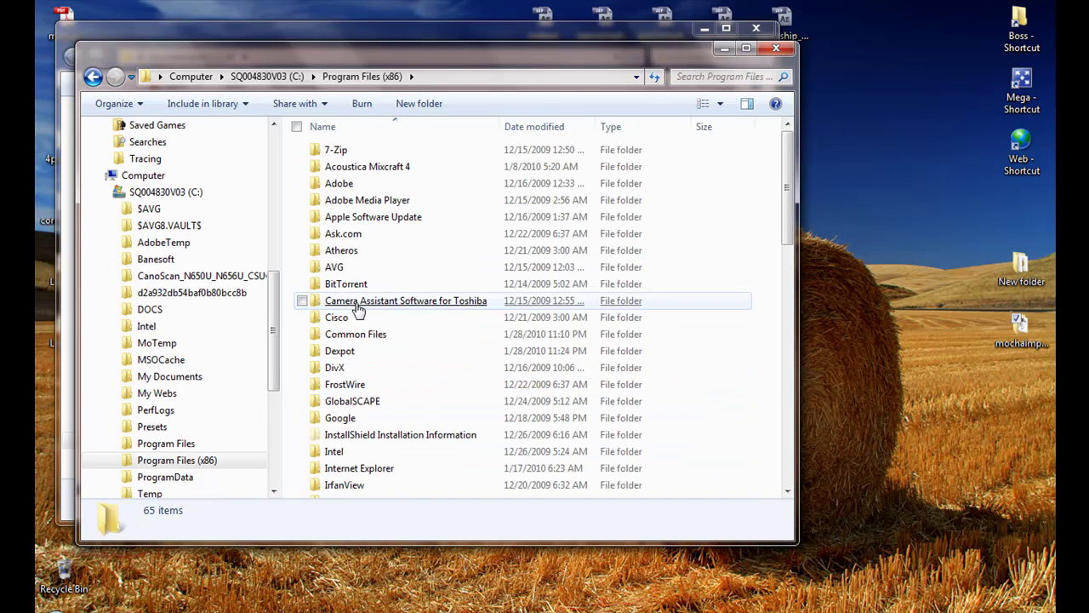
Step: Put MochaImport in Adobe After Effects CS4\Support Files\Scripts\ScriptUI Panels and confirm it there, then close the window
{"action": "double_click", "coordinate": [357, 185]}
{"action": "double_click", "coordinate": [384, 183]}
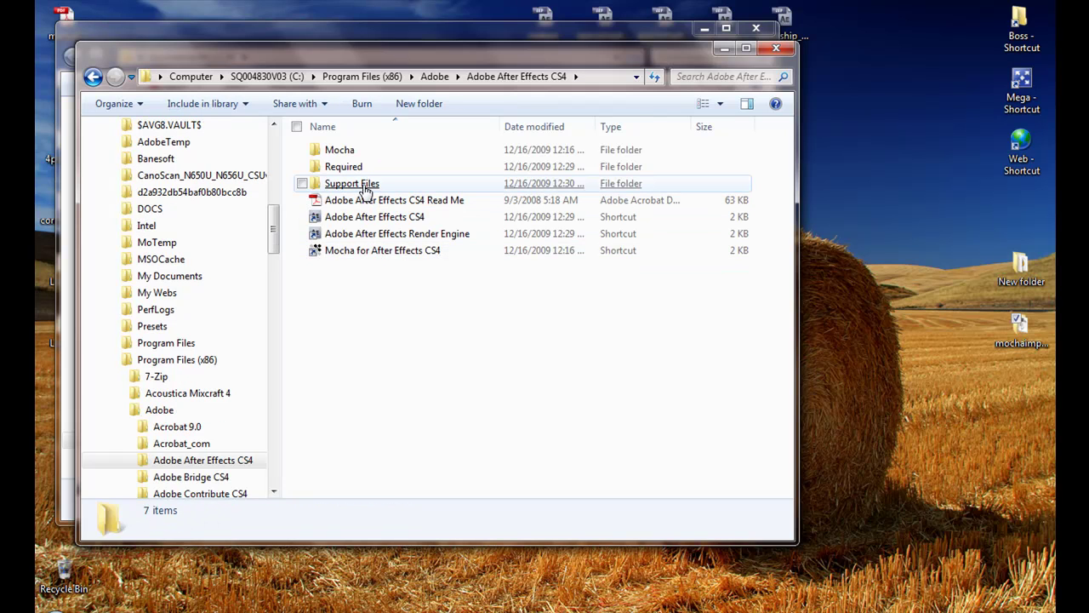
{"action": "double_click", "coordinate": [364, 185]}
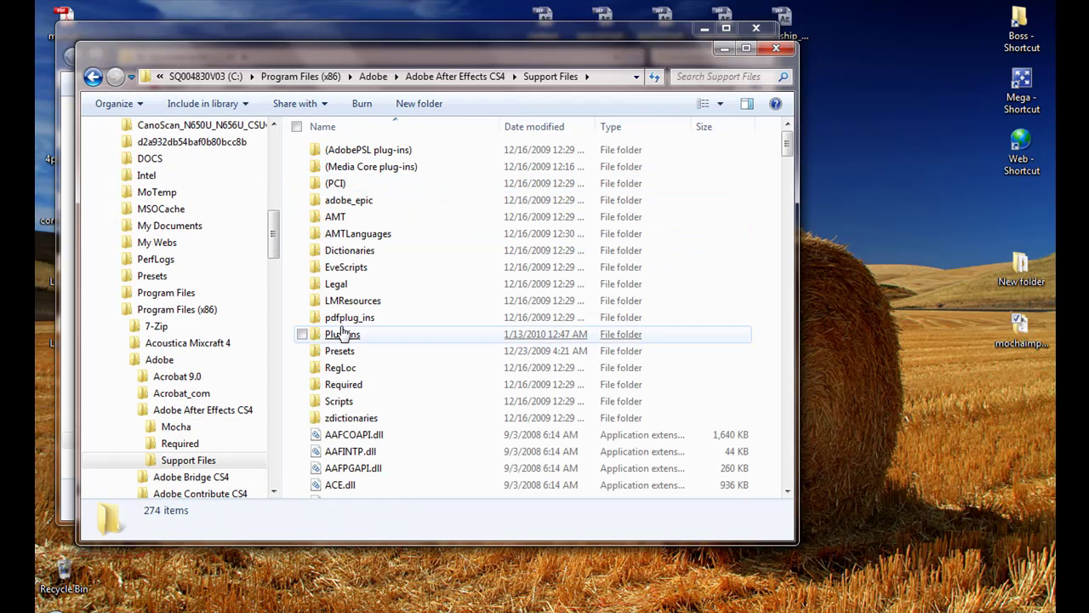
{"action": "double_click", "coordinate": [340, 403]}
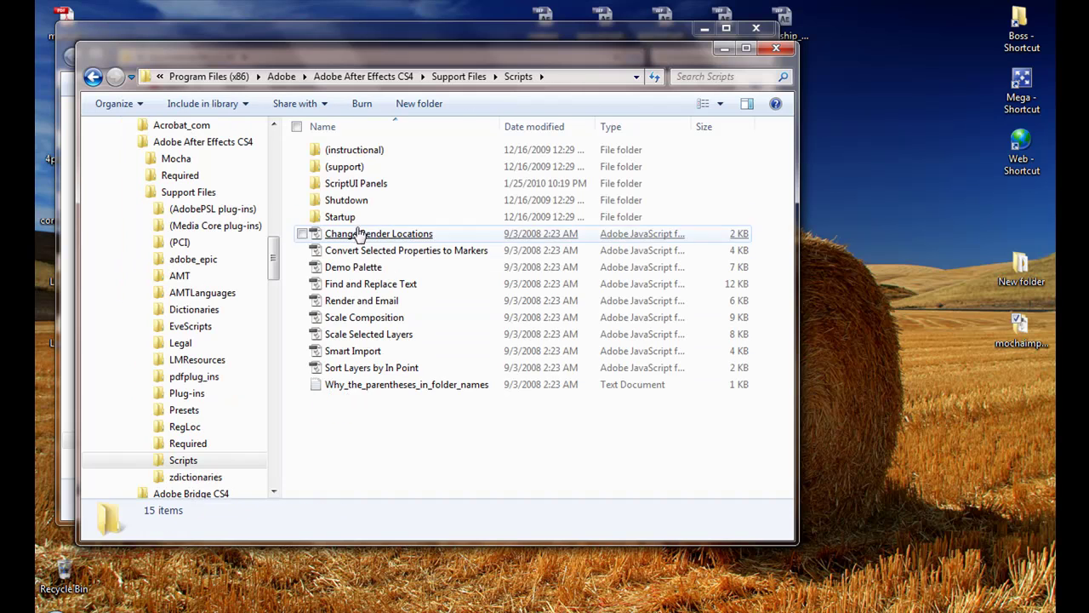
{"action": "left_click", "coordinate": [366, 186]}
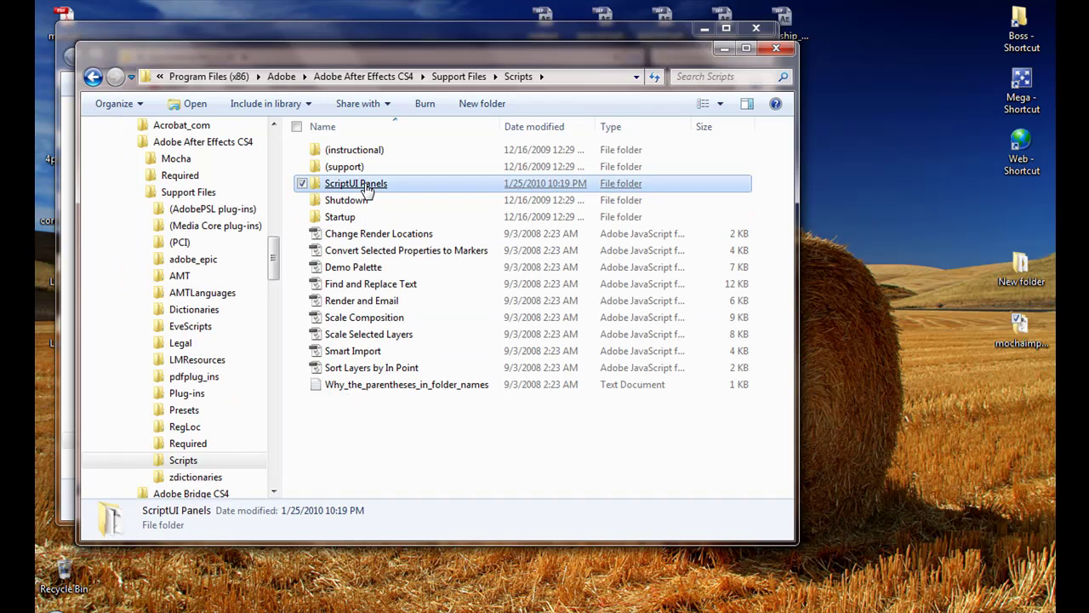
{"action": "left_click_drag", "start_coordinate": [366, 189], "coordinate": [404, 185]}
{"action": "double_click", "coordinate": [361, 185]}
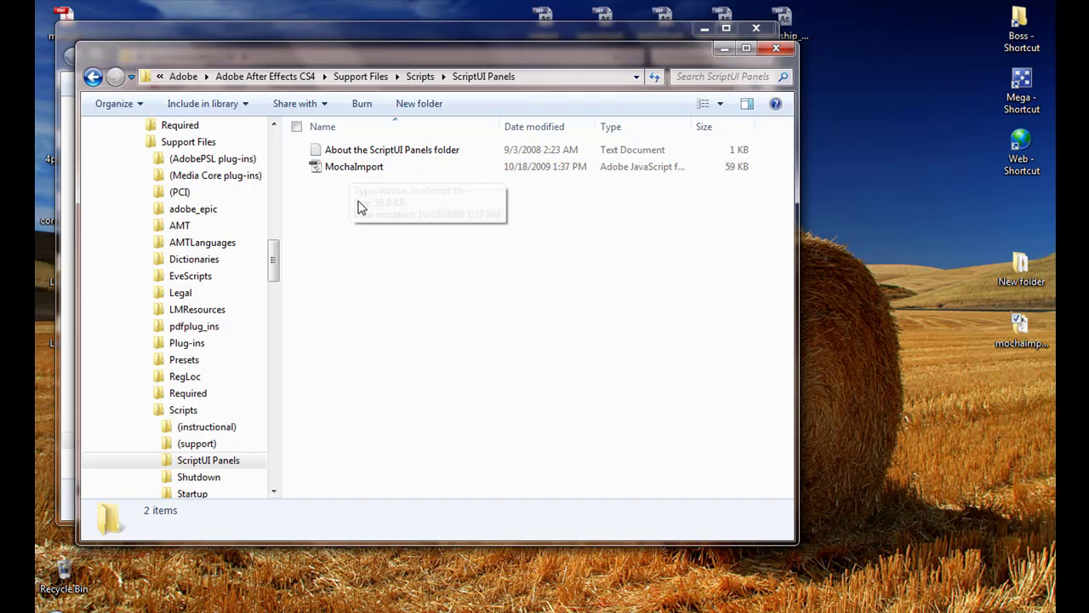
{"action": "left_click", "coordinate": [776, 47]}
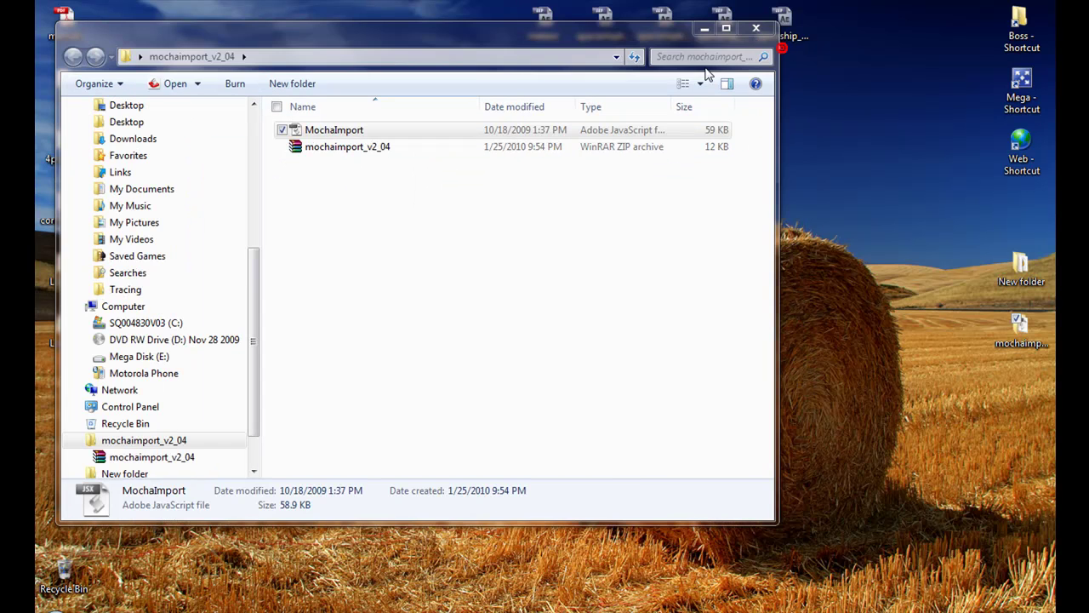
Step: Close the mochaimport_v2_04 folder and show the MochaImport.jsx panel from After Effects' Window menu
{"action": "left_click", "coordinate": [765, 25]}
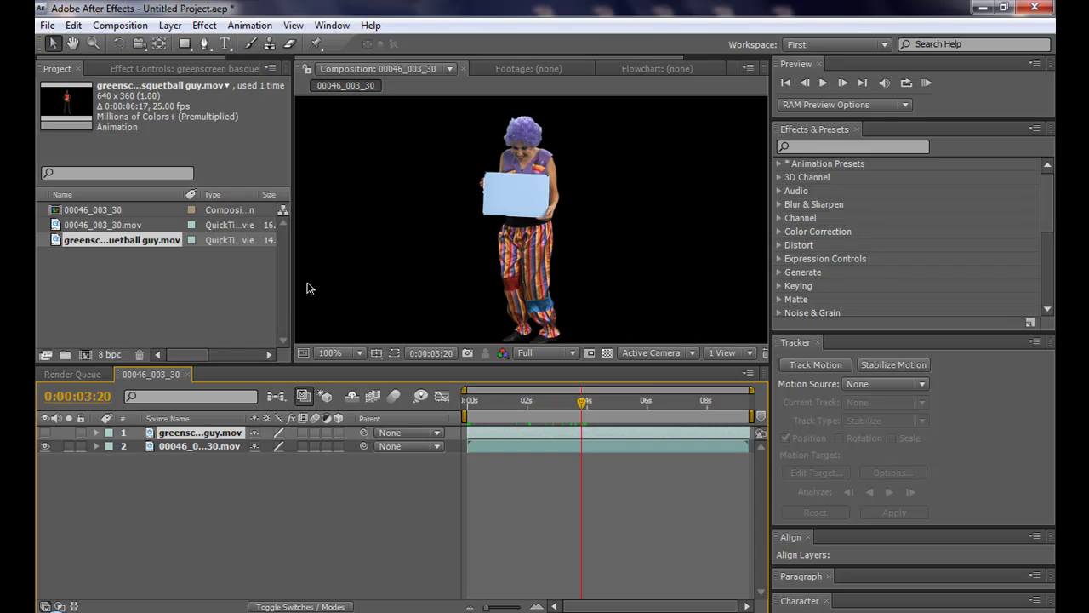
{"action": "left_click", "coordinate": [331, 26]}
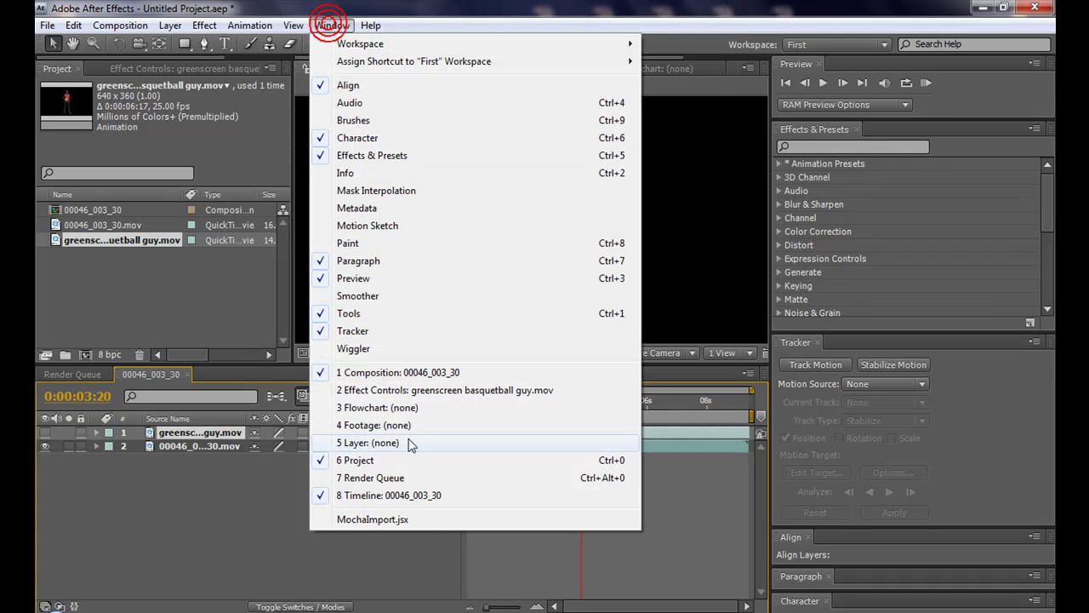
{"action": "left_click", "coordinate": [396, 520]}
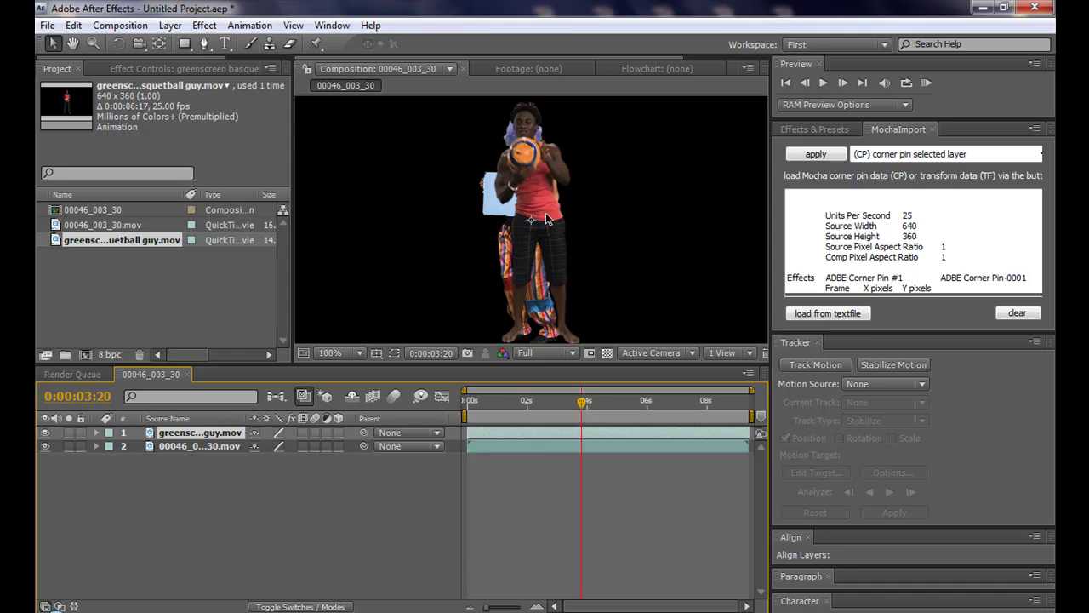
Step: Set MochaImport to '(CP) corner pin selected layer', load the Layer 1 track file, and apply it
{"action": "left_click", "coordinate": [1043, 158]}
{"action": "left_click", "coordinate": [1043, 155]}
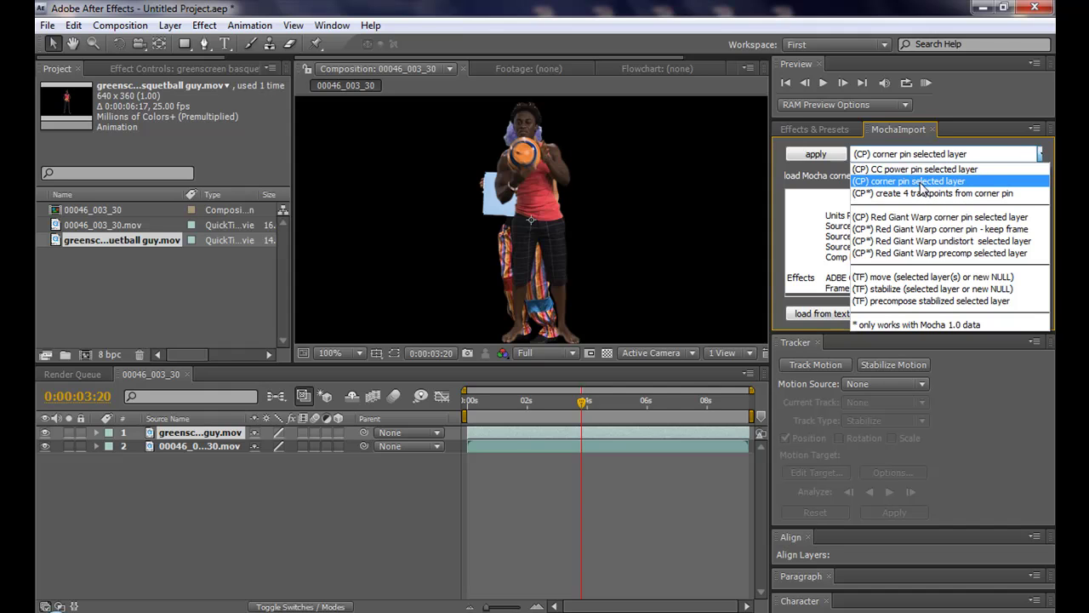
{"action": "left_click", "coordinate": [919, 182]}
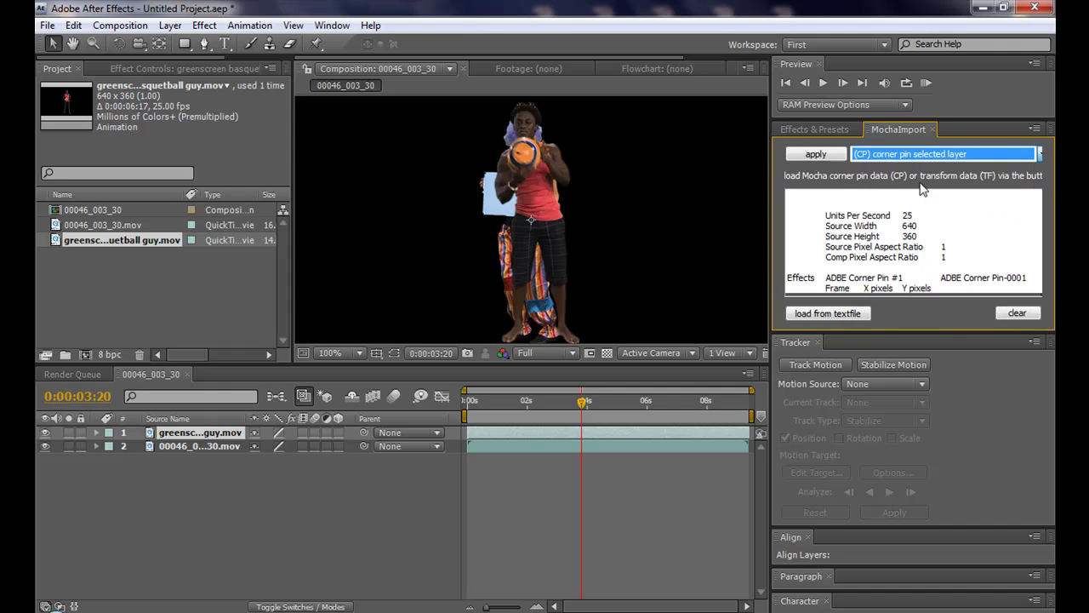
{"action": "left_click", "coordinate": [830, 313]}
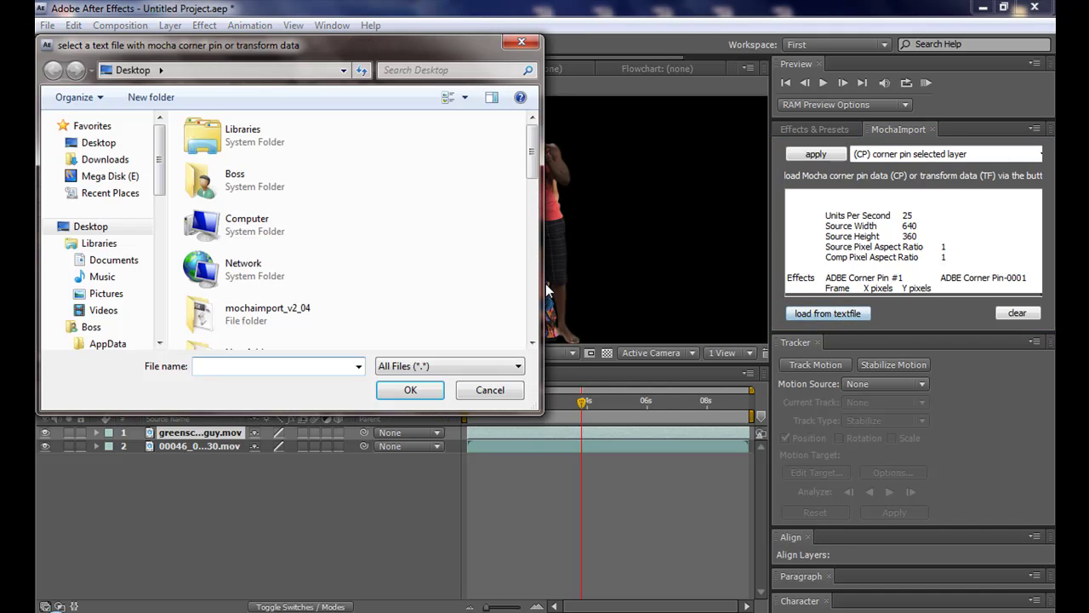
{"action": "left_click_drag", "start_coordinate": [534, 162], "coordinate": [484, 243]}
{"action": "left_click", "coordinate": [238, 201]}
{"action": "double_click", "coordinate": [238, 200]}
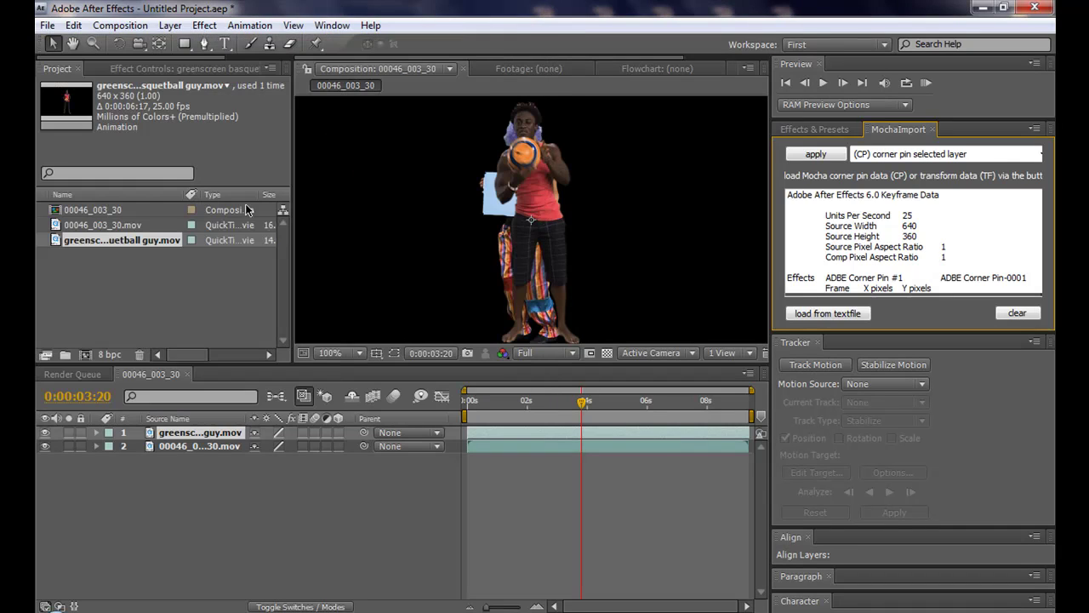
{"action": "left_click", "coordinate": [814, 155]}
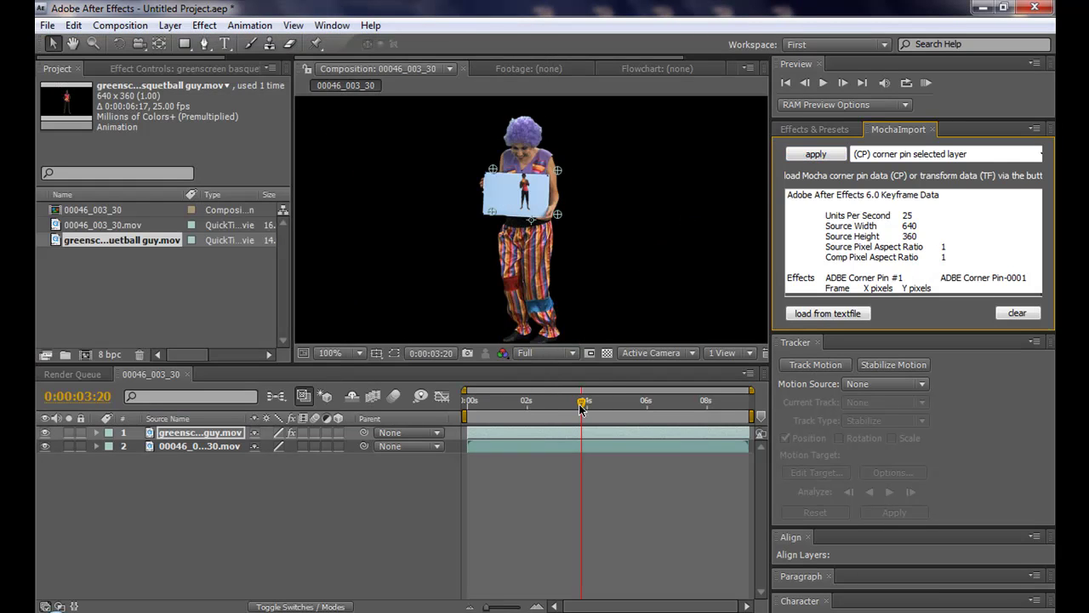
Step: Check the pinned footage over time, then change the player layer's Anchor Point to 320, 174
{"action": "mouse_move", "coordinate": [582, 402]}
{"action": "left_mouse_down"}
{"action": "mouse_move", "coordinate": [500, 406]}
{"action": "mouse_move", "coordinate": [665, 389]}
{"action": "mouse_move", "coordinate": [582, 393]}
{"action": "mouse_move", "coordinate": [594, 394]}
{"action": "left_mouse_up"}
{"action": "left_click", "coordinate": [98, 433]}
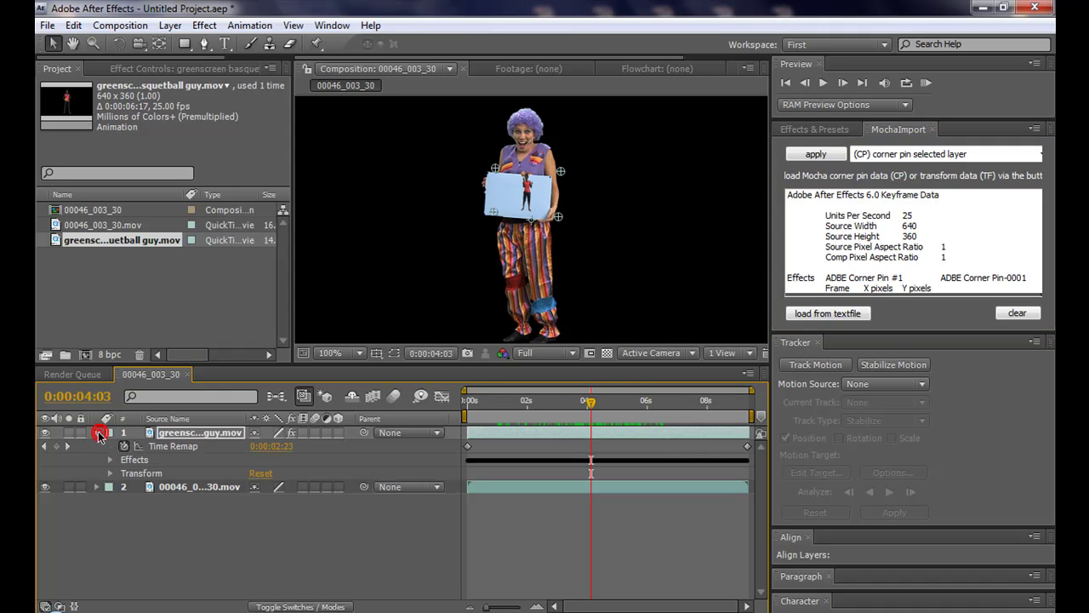
{"action": "left_click", "coordinate": [111, 473]}
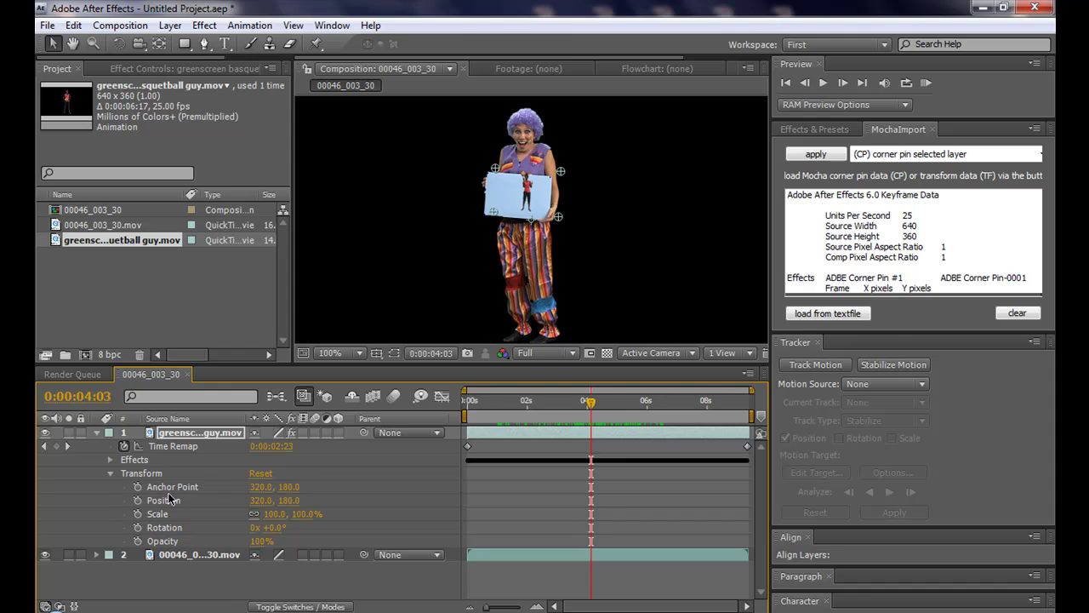
{"action": "left_click_drag", "start_coordinate": [287, 486], "coordinate": [282, 487]}
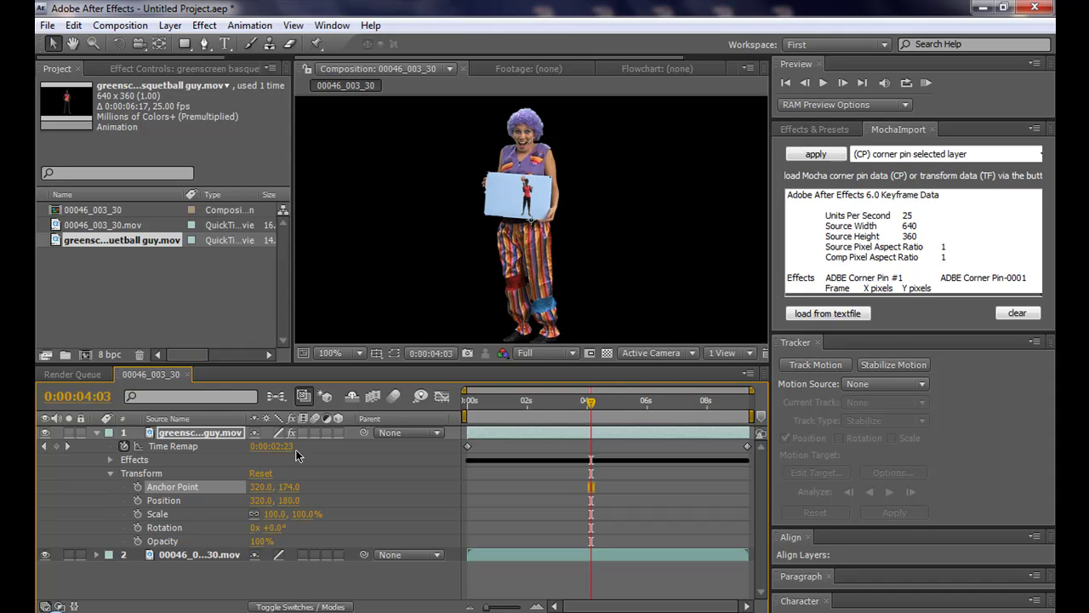
{"action": "left_click", "coordinate": [96, 433]}
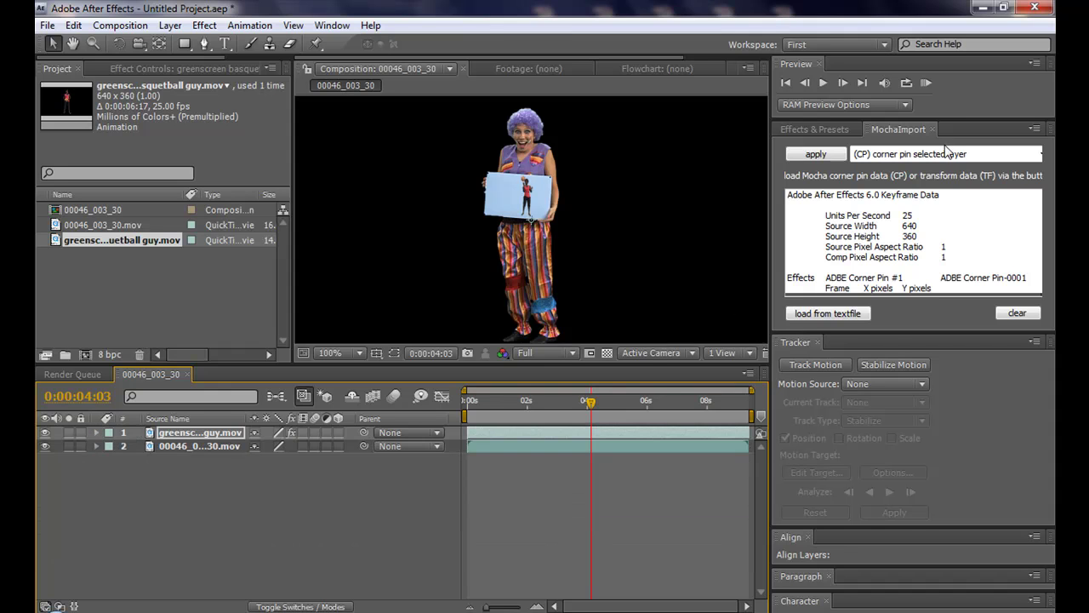
Step: Start a RAM Preview of the composition from its first frame
{"action": "left_click", "coordinate": [927, 83]}
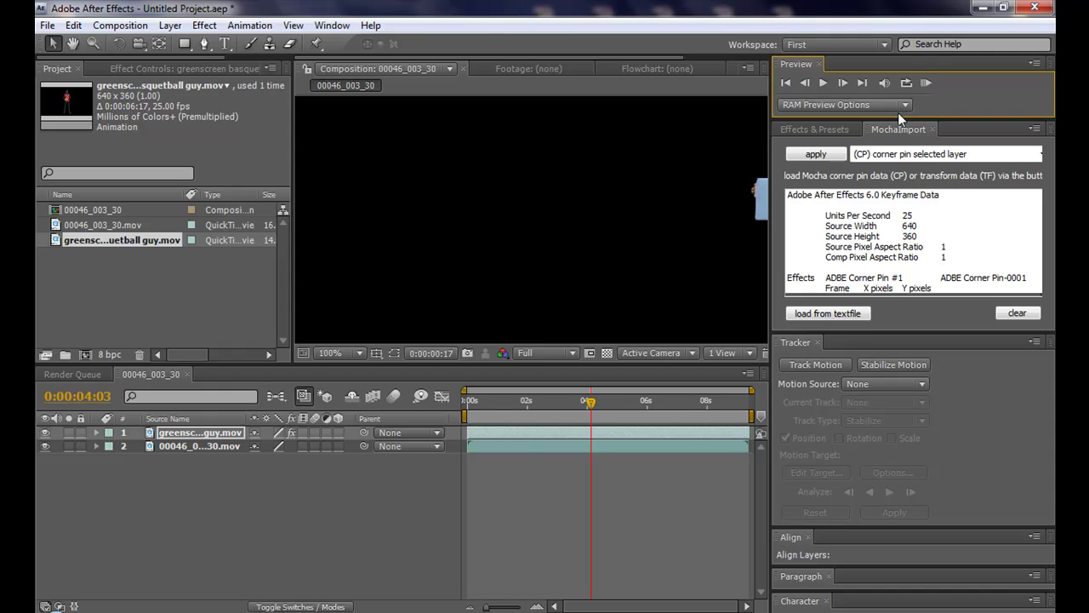